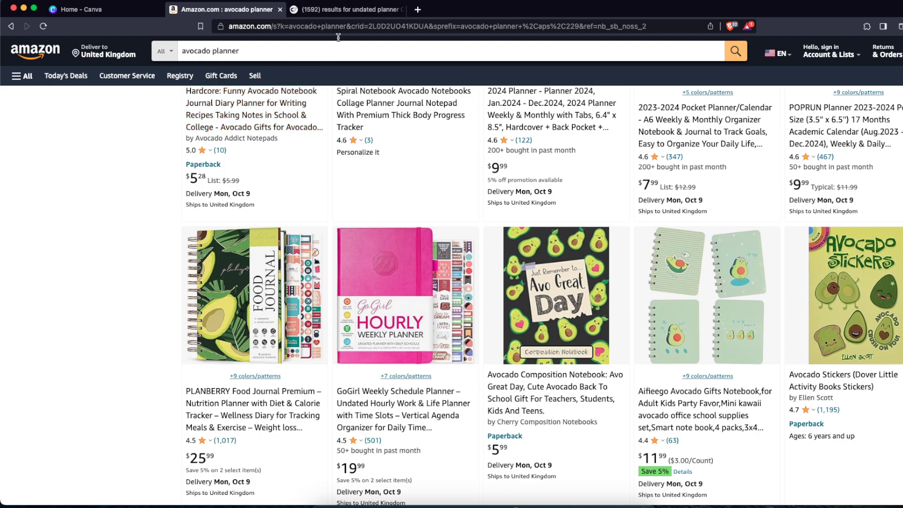
Switch to Creative Fabrica and look through the undated planner results for interior layout and design ideas.
left_click(344, 9)
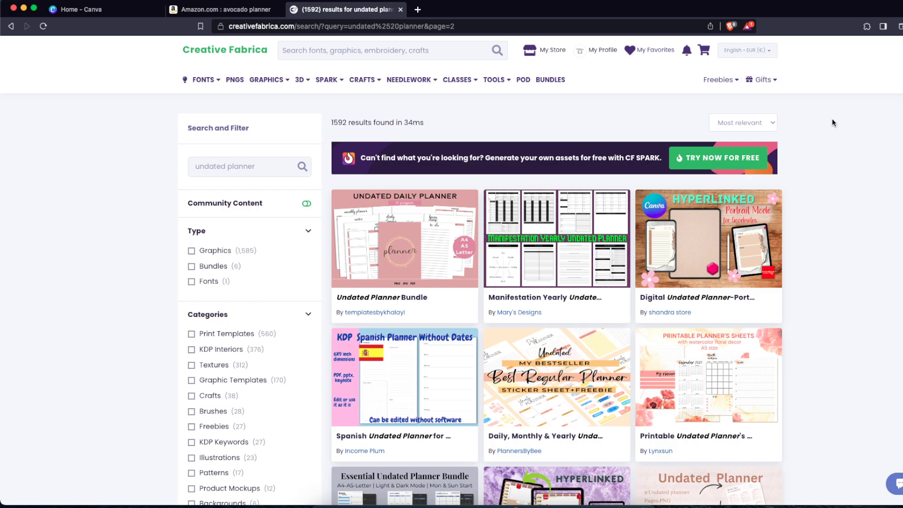
scroll(846, 214, "down", 15)
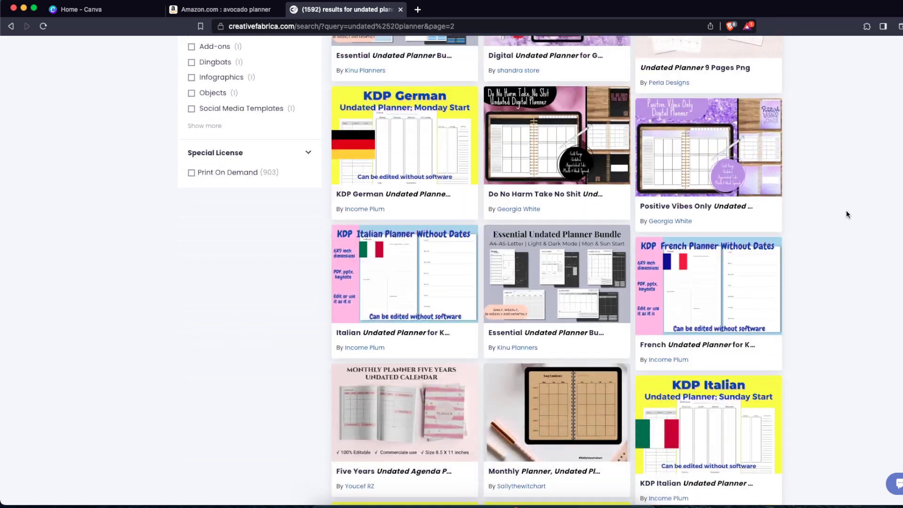
scroll(845, 215, "down", 5)
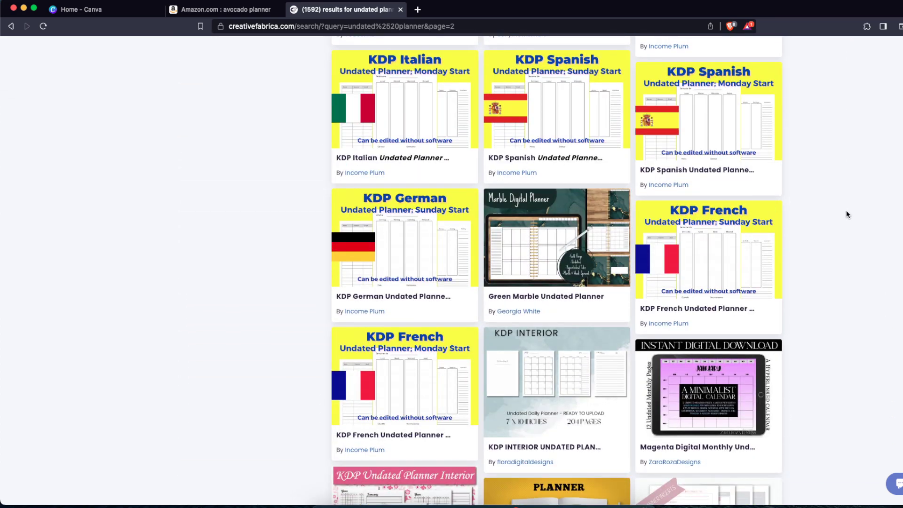
scroll(824, 257, "down", 9)
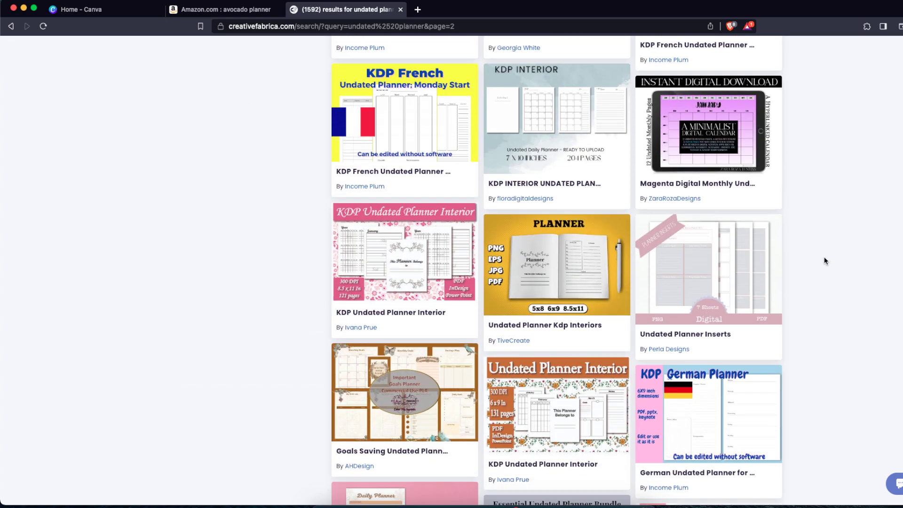
scroll(826, 260, "down", 4)
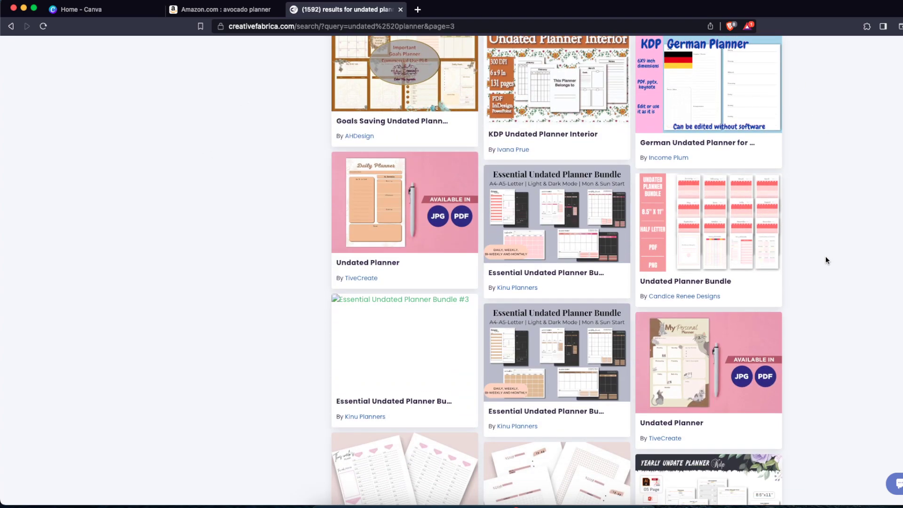
scroll(825, 280, "down", 5)
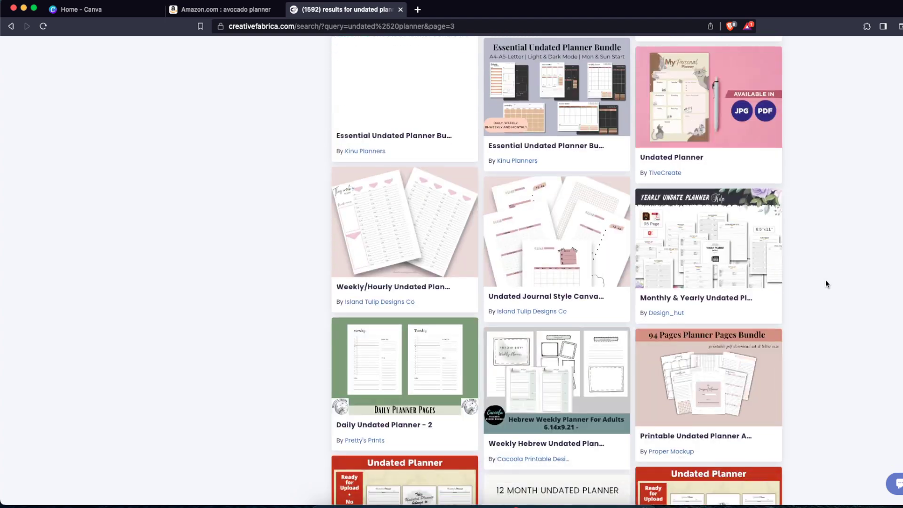
scroll(826, 280, "down", 6)
scroll(826, 280, "up", 20)
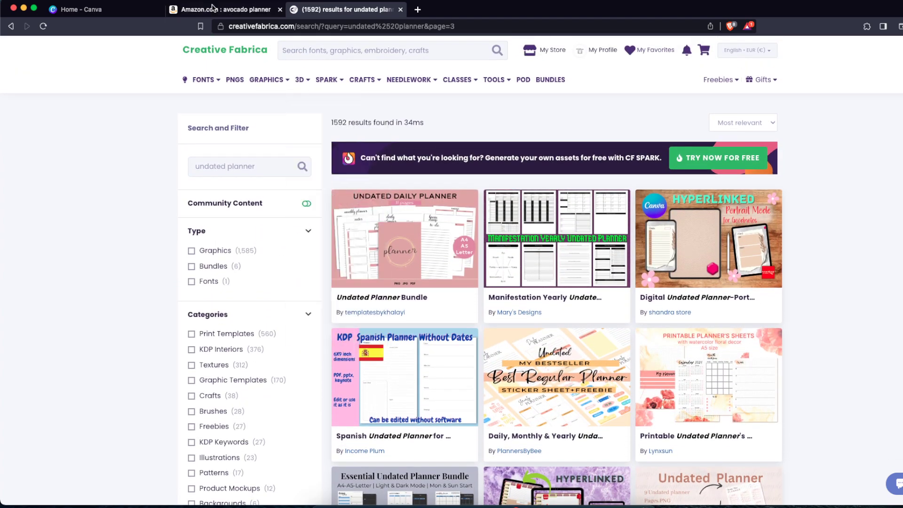
Switch to Amazon and examine the avocado planner listings, including the Avo Great Day composition notebook's product page.
left_click(212, 8)
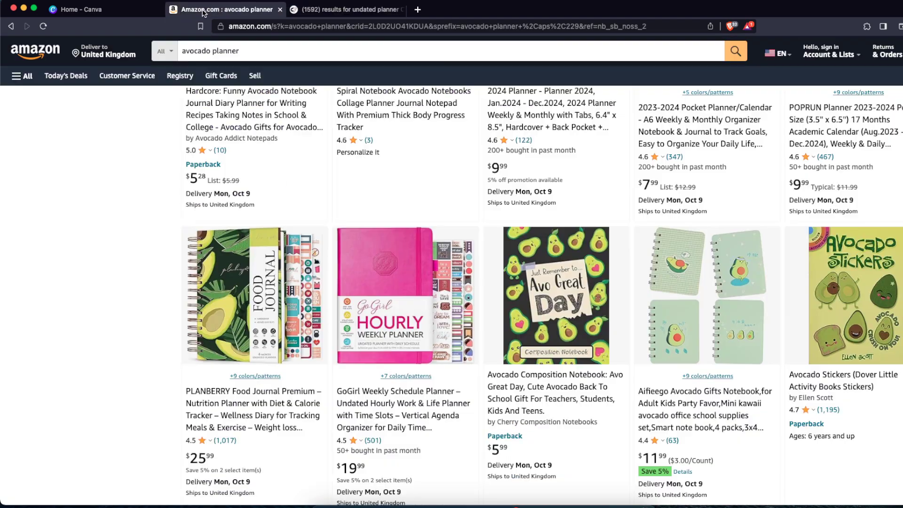
left_click(114, 9)
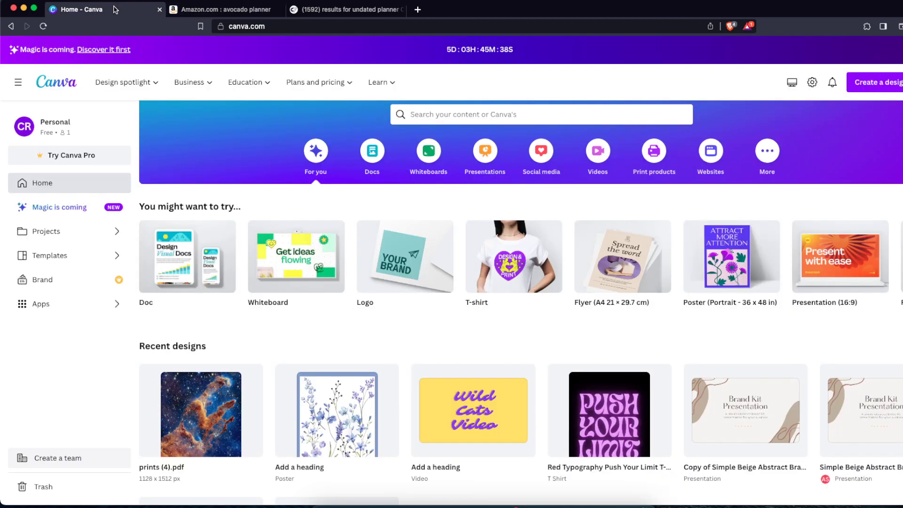
left_click(226, 9)
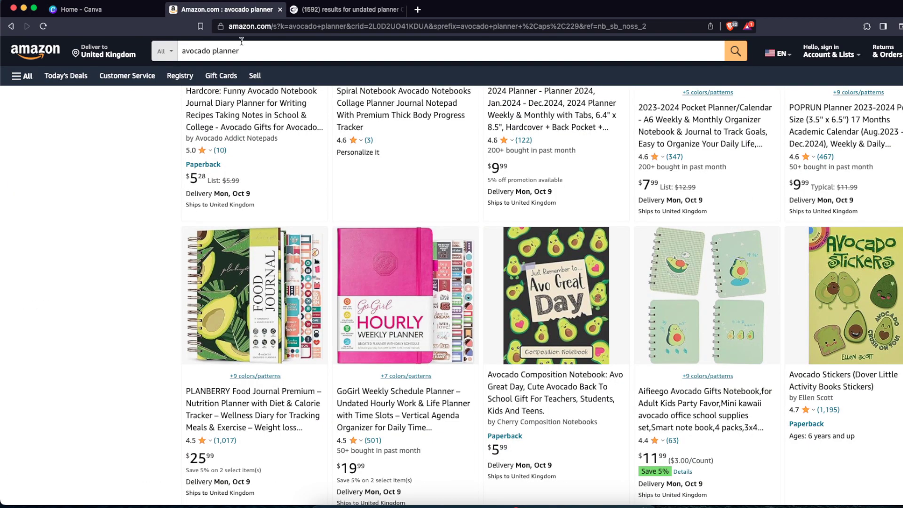
left_click(564, 376)
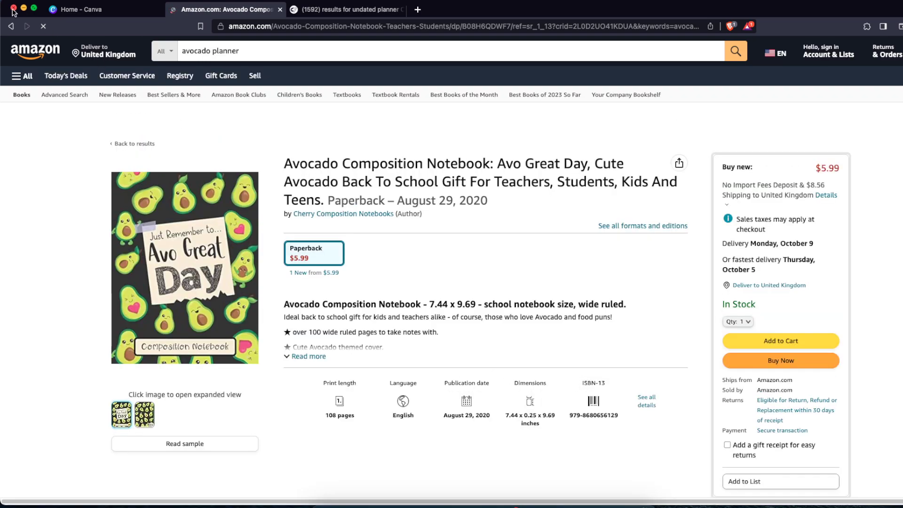
left_click(11, 27)
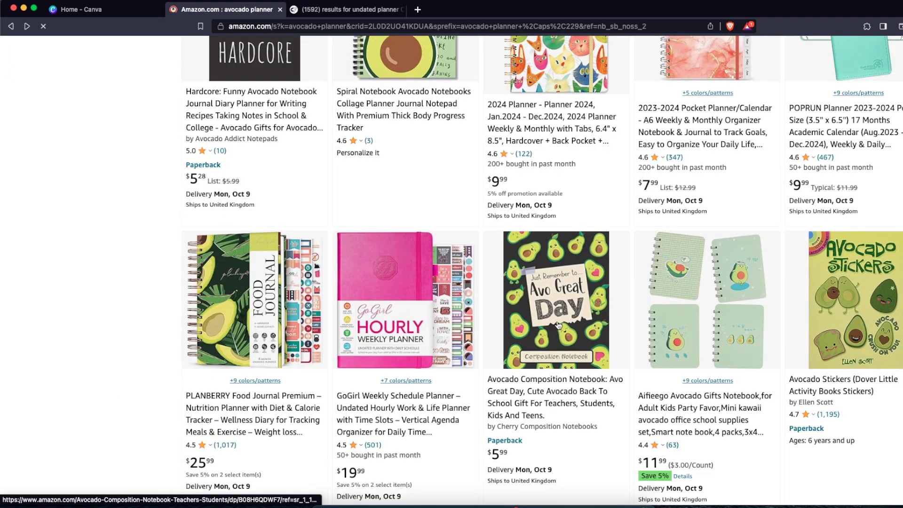
scroll(489, 319, "down", 10)
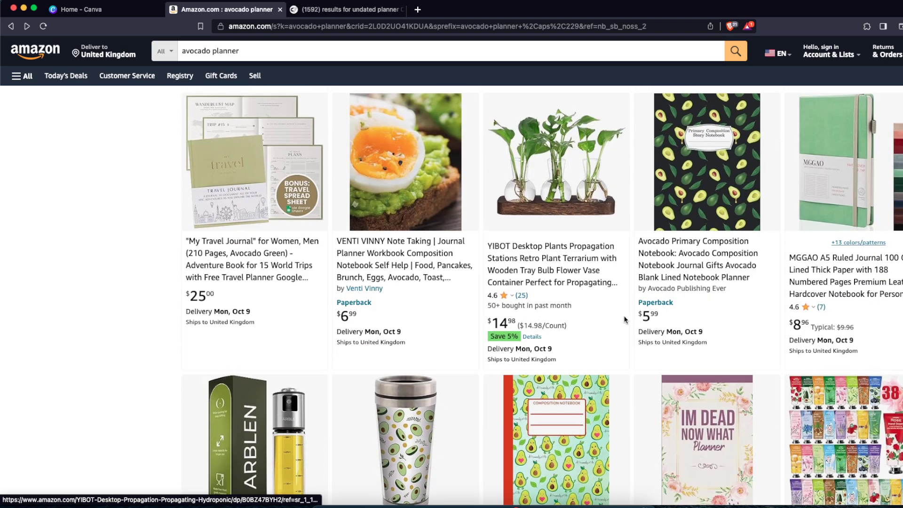
scroll(723, 308, "down", 3)
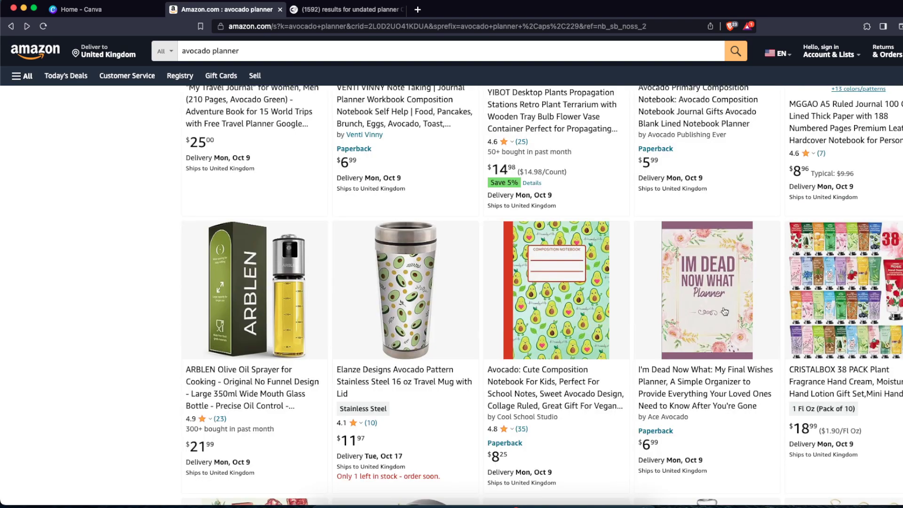
scroll(723, 306, "up", 10)
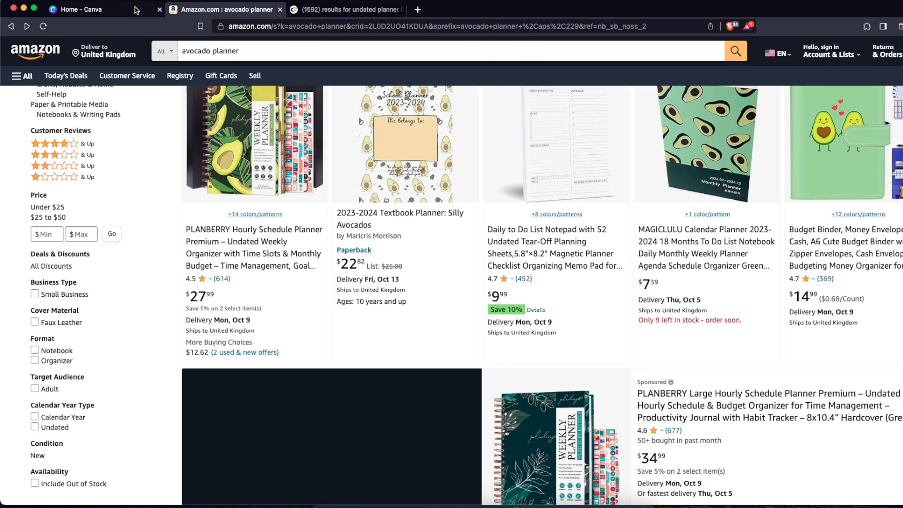
Switch to Canva and create a custom-size design 8.5 in wide and 11 in high.
left_click(140, 10)
left_click(875, 83)
left_click(759, 384)
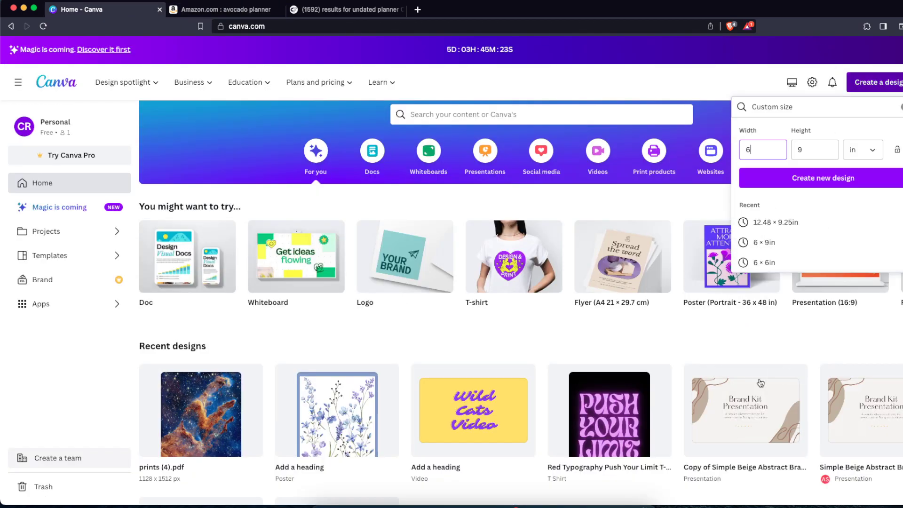
double_click(774, 145)
key("BackSpace")
type("8.")
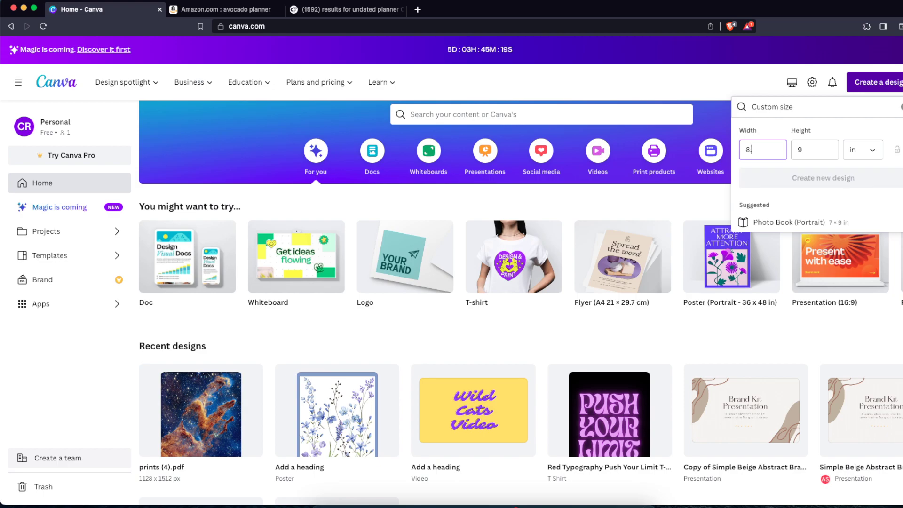
type("5")
key("Tab")
key("BackSpace")
type("11")
key("Return")
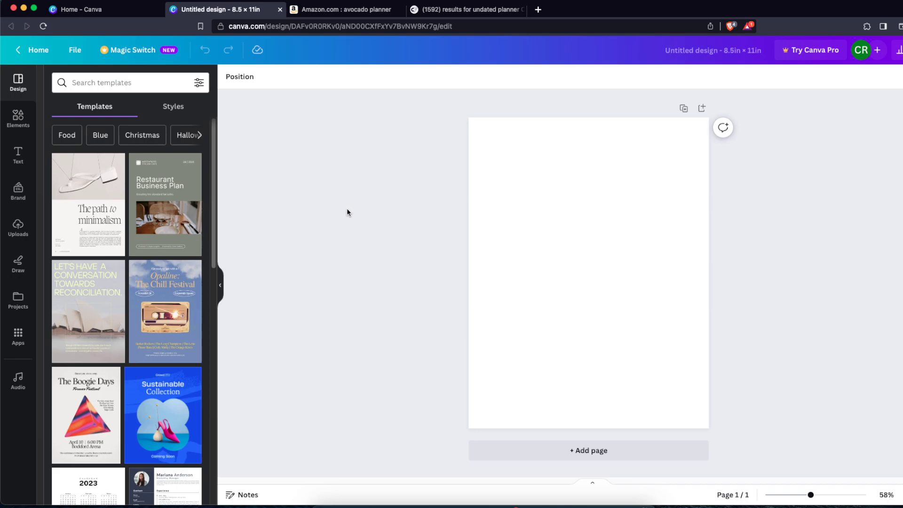
Add a heading to the blank page reading "THIS PLANNER BELONGS TO".
left_click(18, 154)
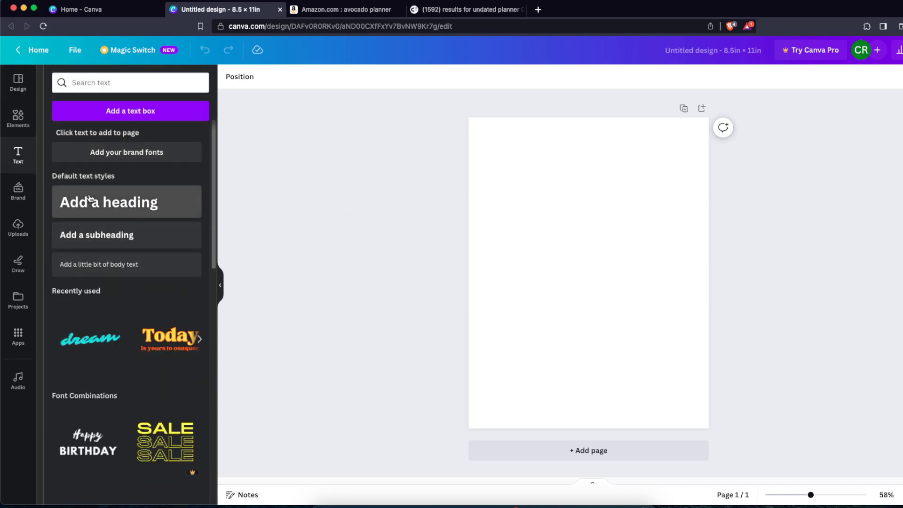
left_click(91, 199)
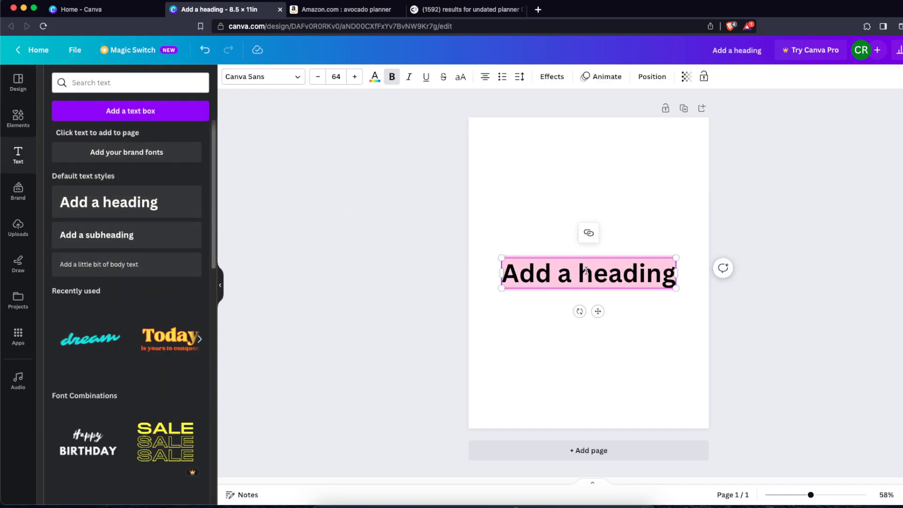
type("THIS")
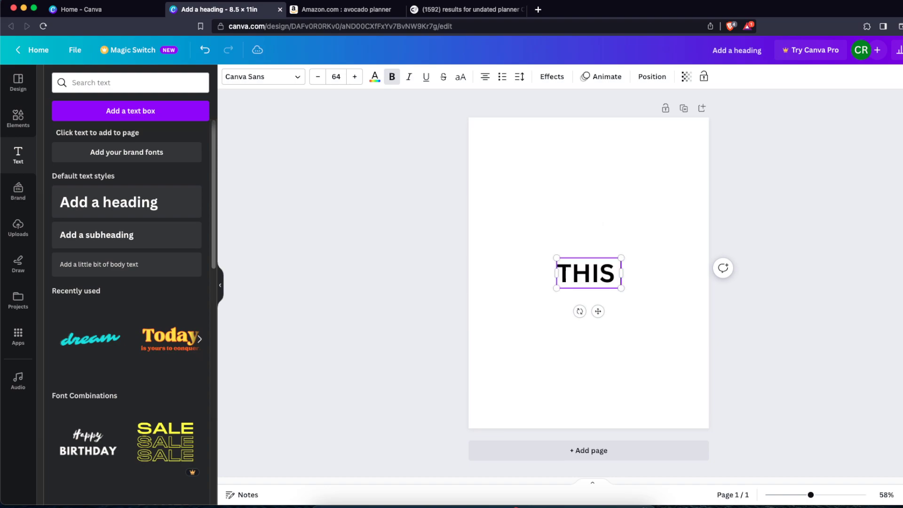
type(" P")
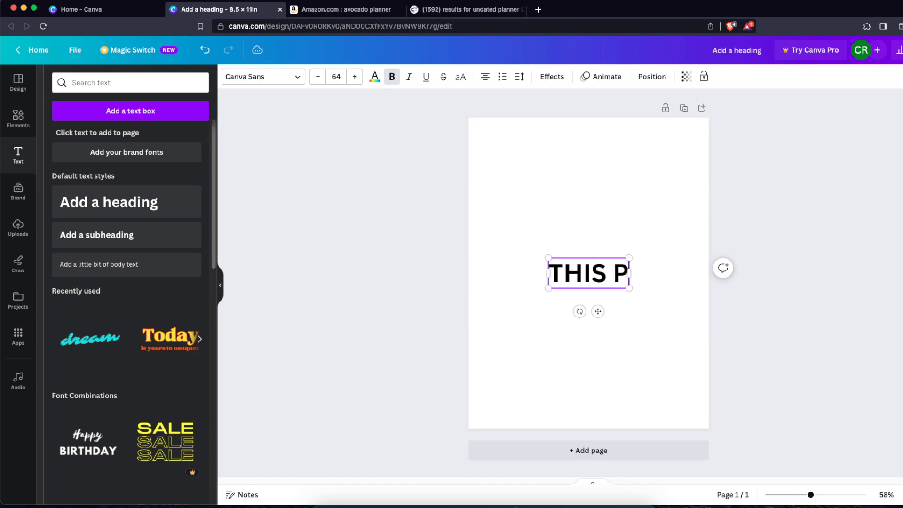
type("LANNER BELONGS TO")
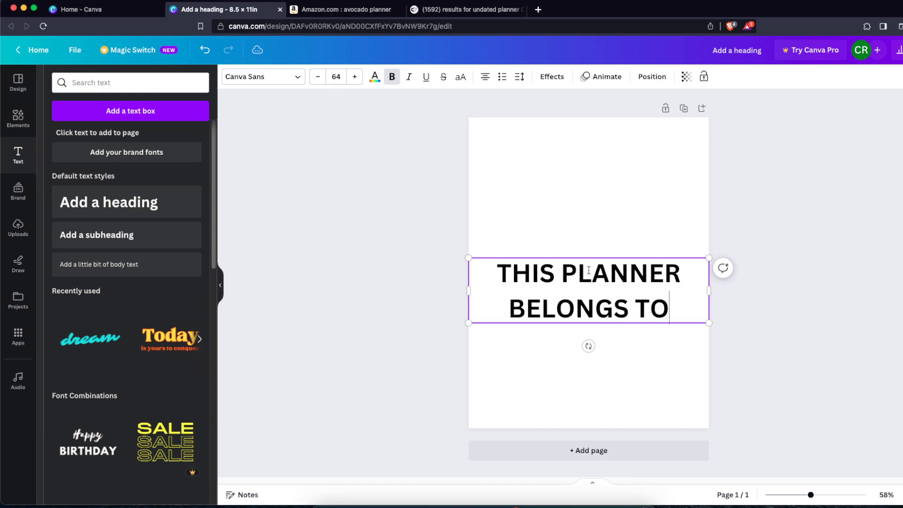
left_click(690, 330)
left_click(668, 310)
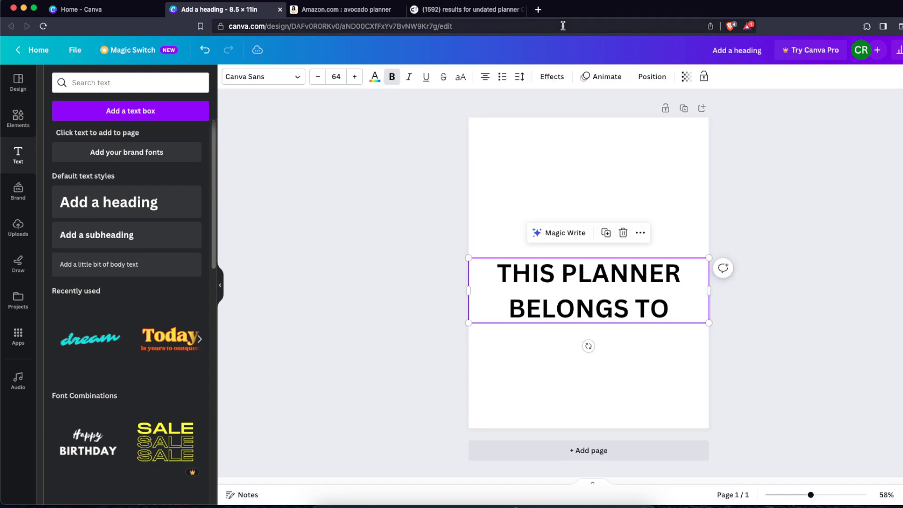
Tighten the heading's line spacing, shrink the text, and centre it slightly above the middle of the page.
left_click(519, 76)
left_click_drag(570, 145, 551, 145)
left_click(696, 226)
left_click(667, 303)
left_click(718, 316)
left_click(683, 298)
left_click_drag(709, 313, 655, 240)
left_click(673, 297)
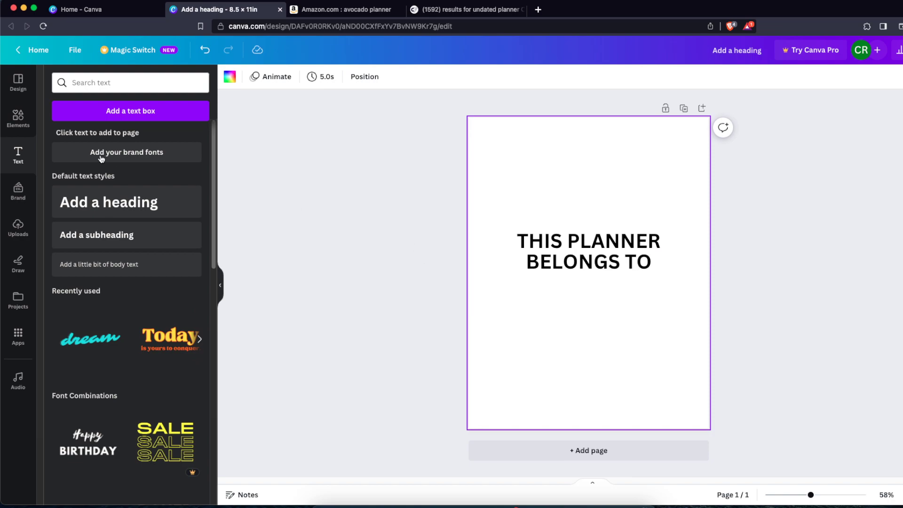
Insert a plain line shape, set its weight to 1, and lengthen it well past its original width.
left_click(18, 118)
left_click(127, 231)
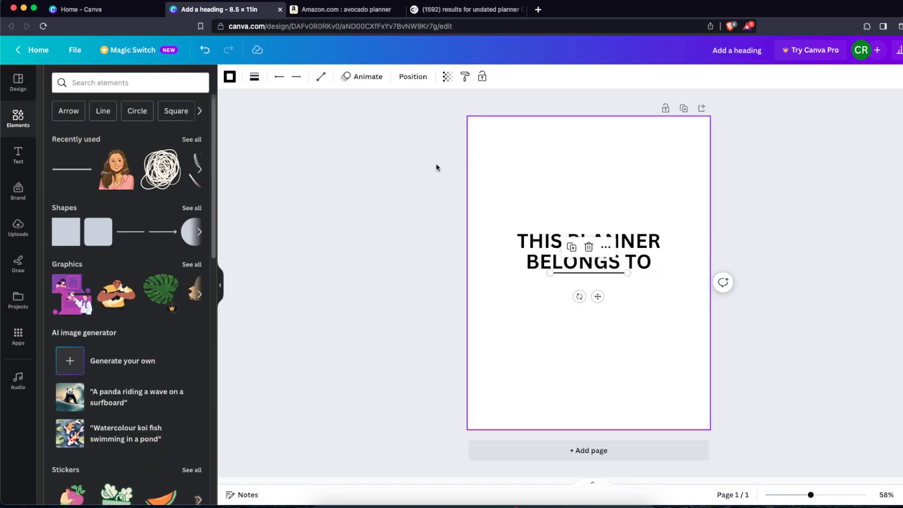
left_click(254, 76)
left_click(383, 151)
type("1")
left_click_drag(627, 273, 701, 278)
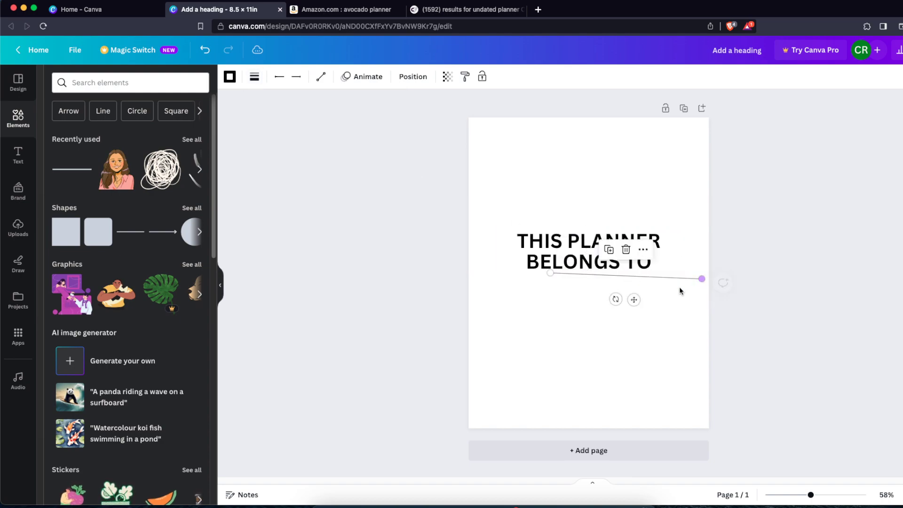
Move the line below the heading, level it, and centre it horizontally on the page.
left_click_drag(635, 299, 595, 331)
left_click_drag(664, 310, 682, 306)
left_click_drag(606, 329, 594, 327)
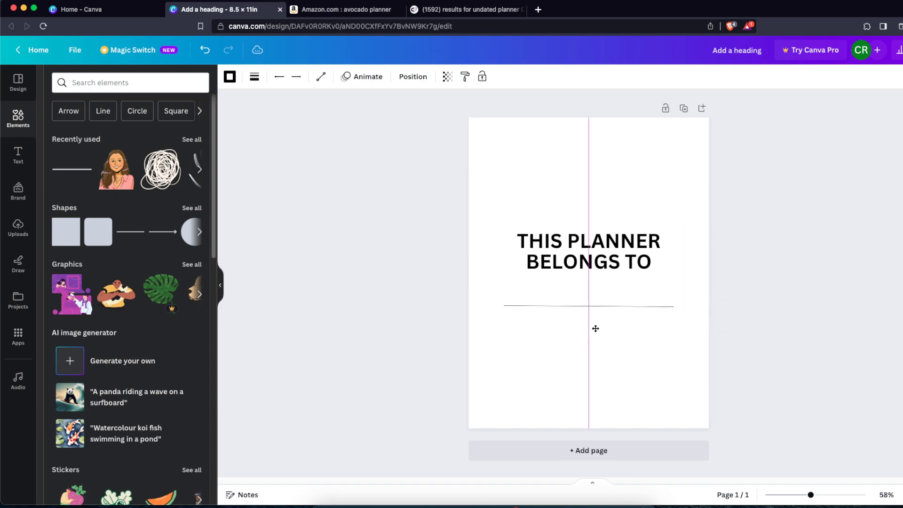
left_click(651, 343)
Add two blank pages after the planner's ownership page.
left_click(594, 449)
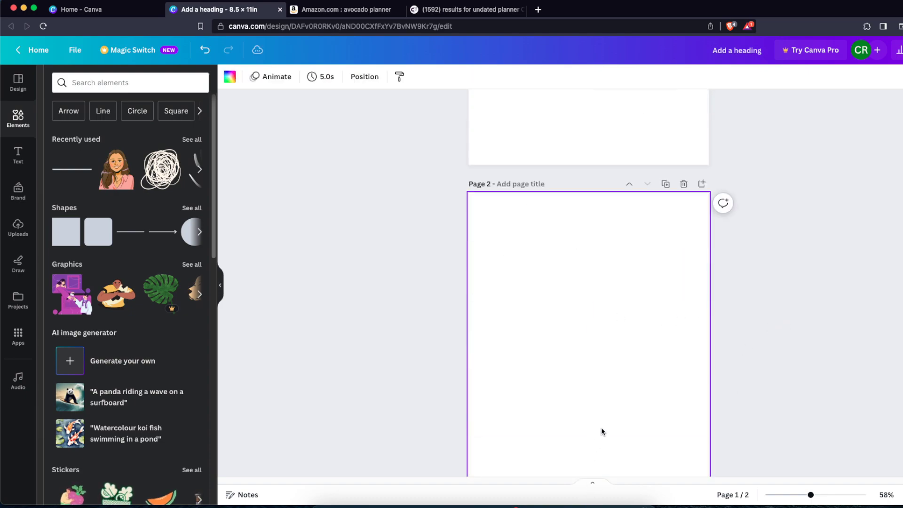
left_click(616, 451)
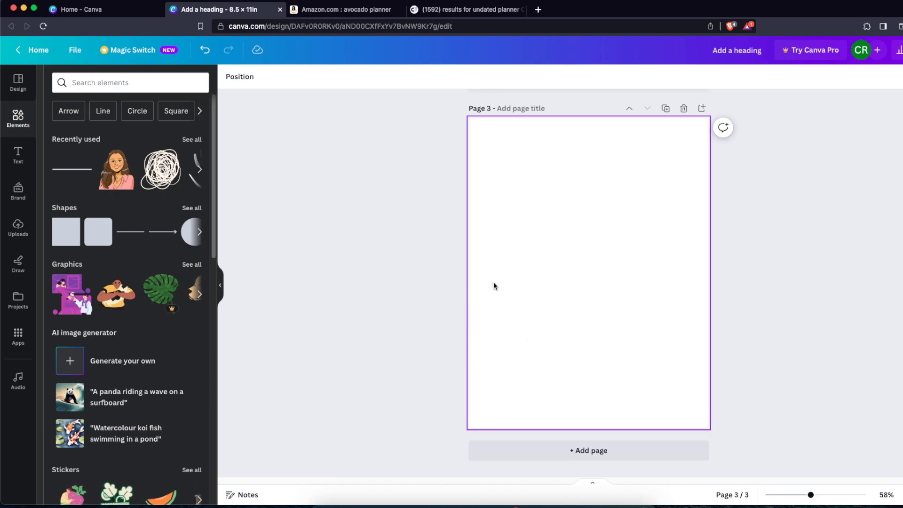
left_click_drag(431, 196, 804, 388)
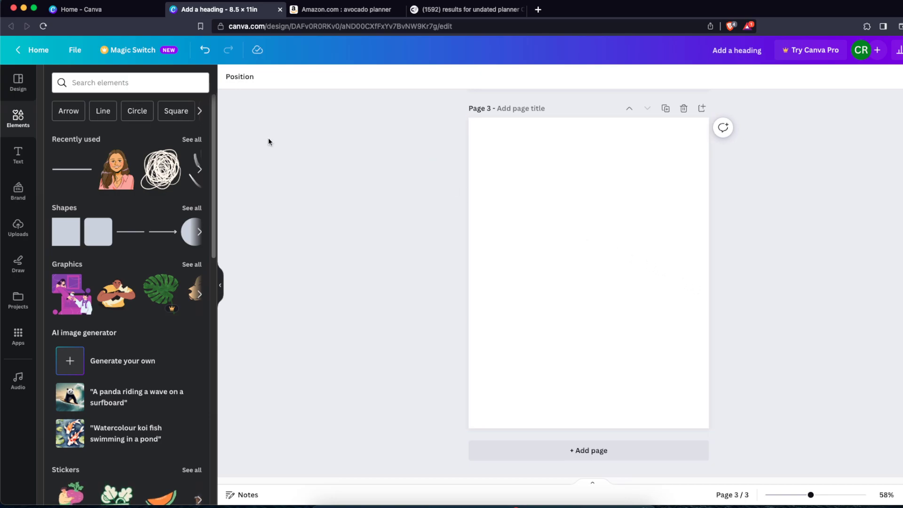
Search the design templates for DAILY PLANNER and browse the planner layouts on offer.
left_click(16, 90)
left_click(103, 80)
type("DAILY P")
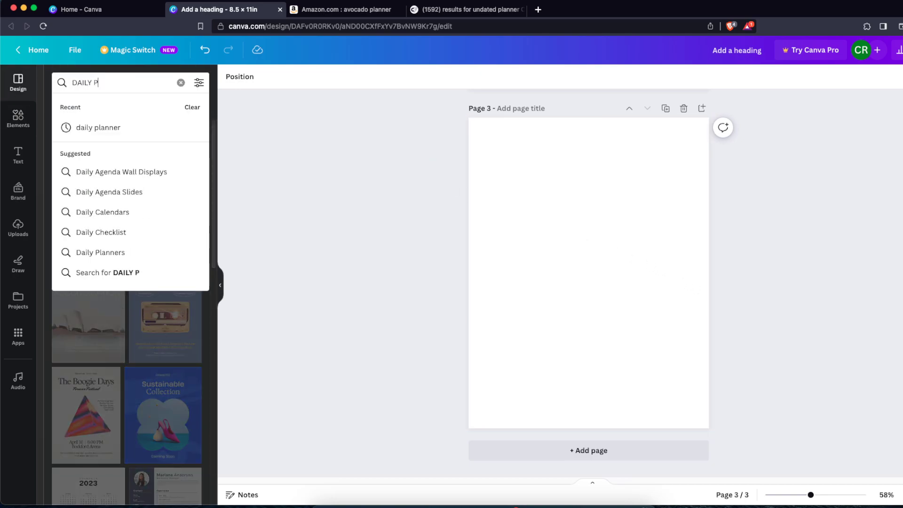
type("LANNER")
key("Return")
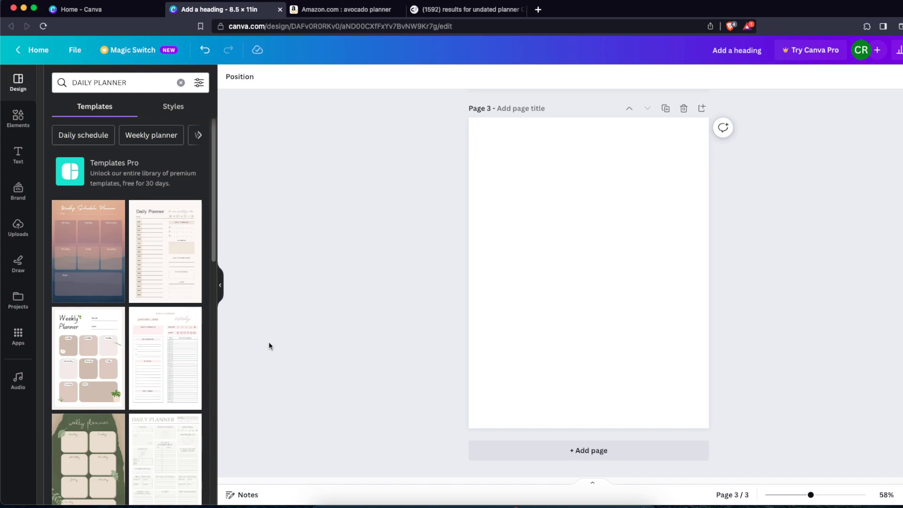
scroll(159, 174, "down", 3)
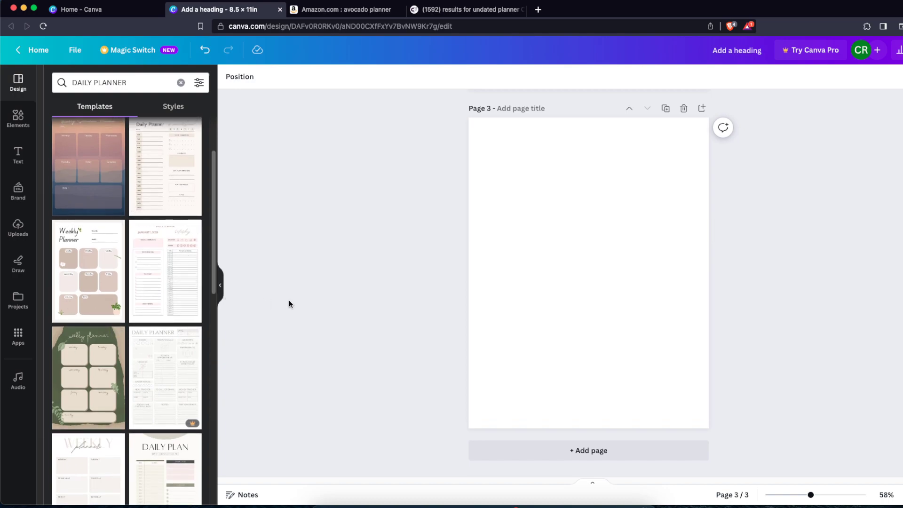
scroll(164, 282, "down", 10)
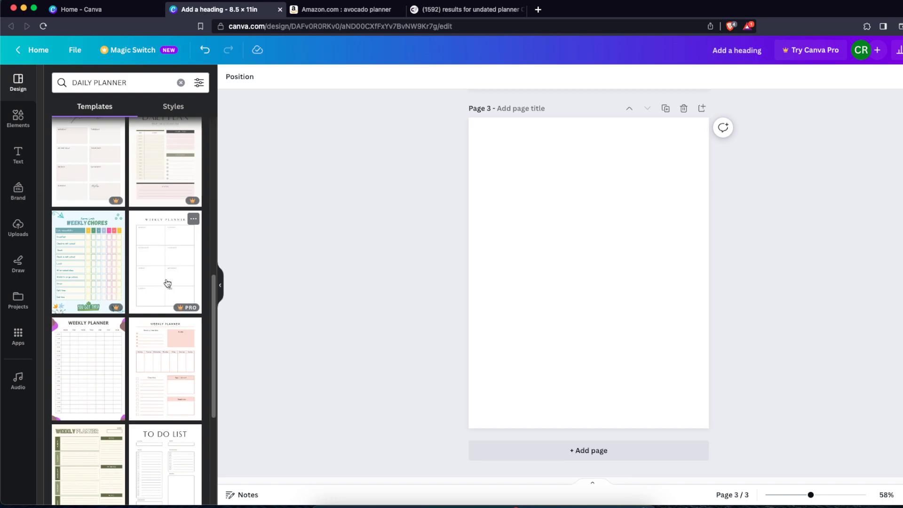
scroll(167, 282, "up", 12)
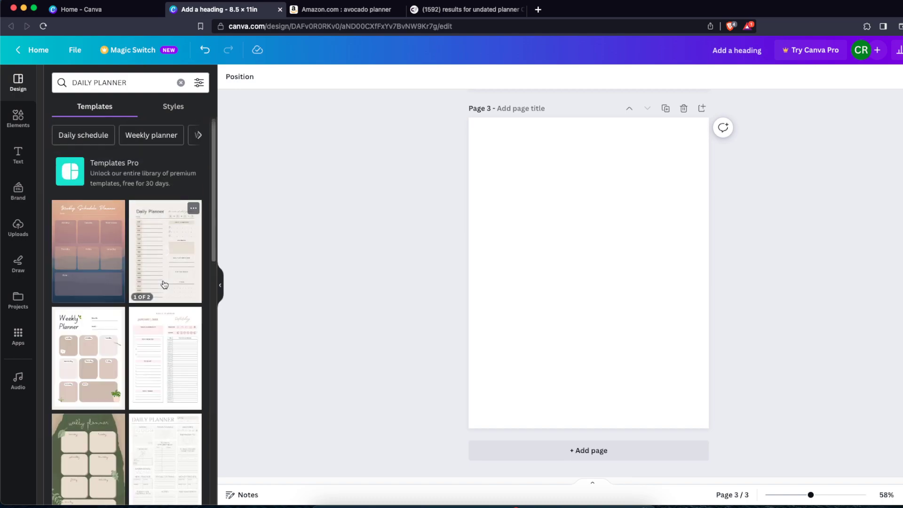
scroll(182, 371, "down", 3)
left_click(157, 412)
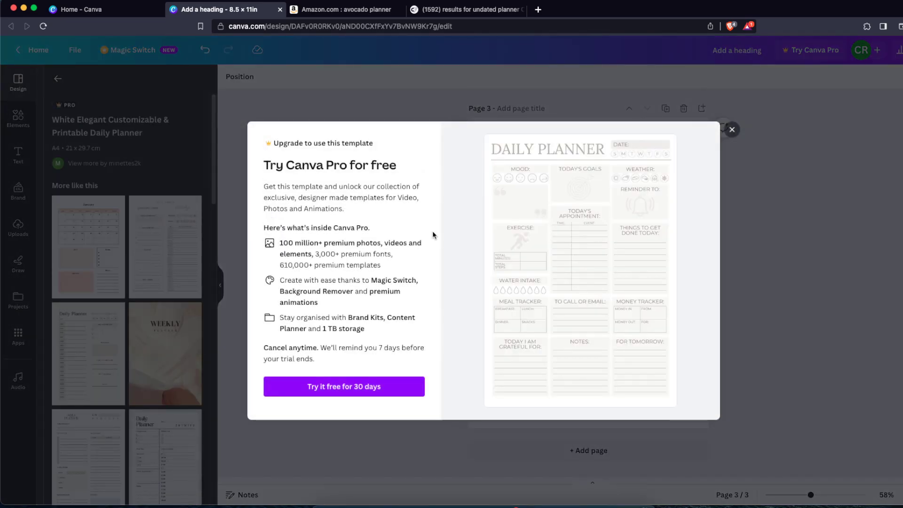
left_click(817, 200)
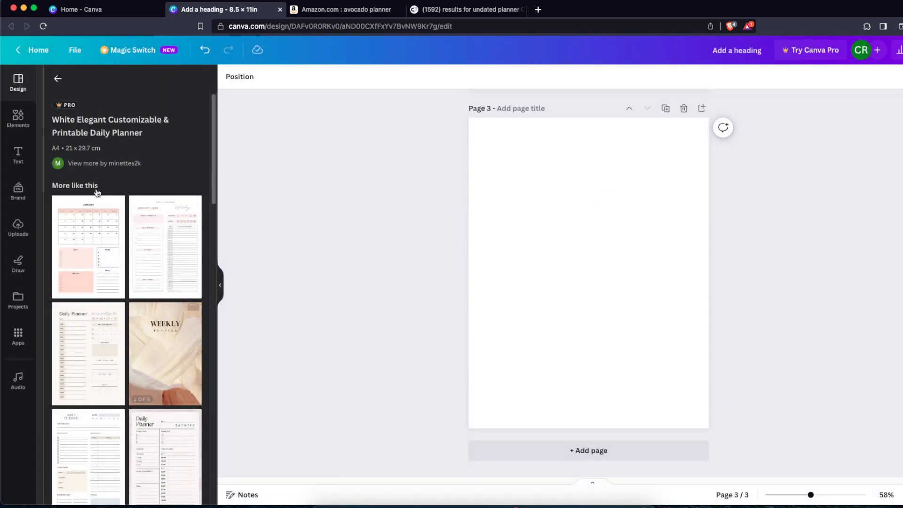
left_click(58, 78)
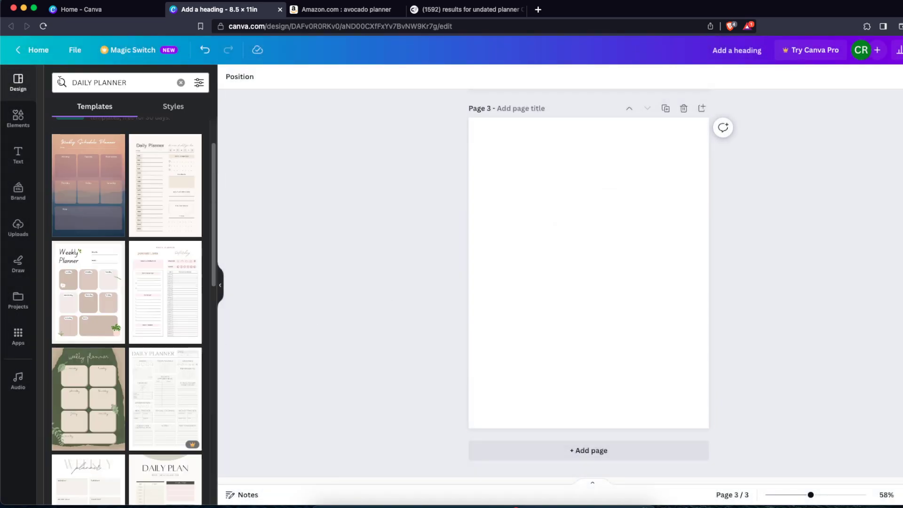
Apply the Pink Minimalist Dated Personal Daily Planner template to page 3.
left_click(160, 297)
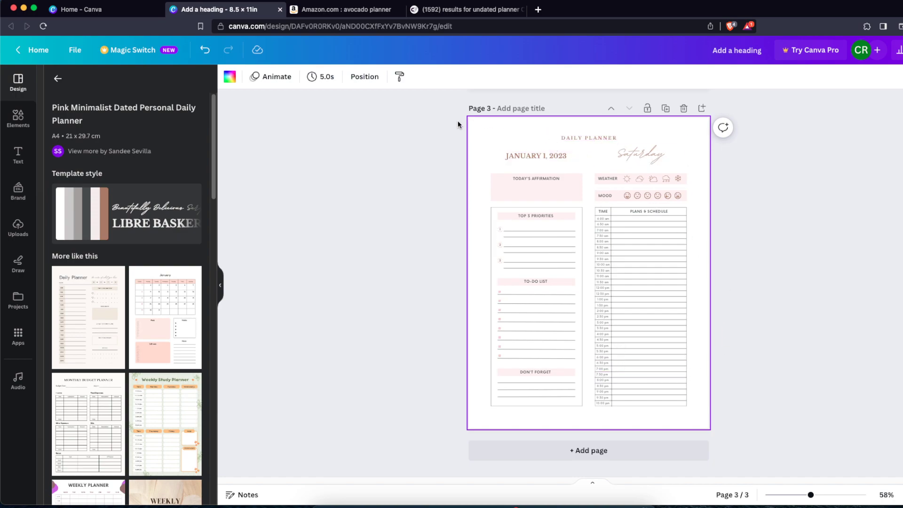
left_click(522, 154)
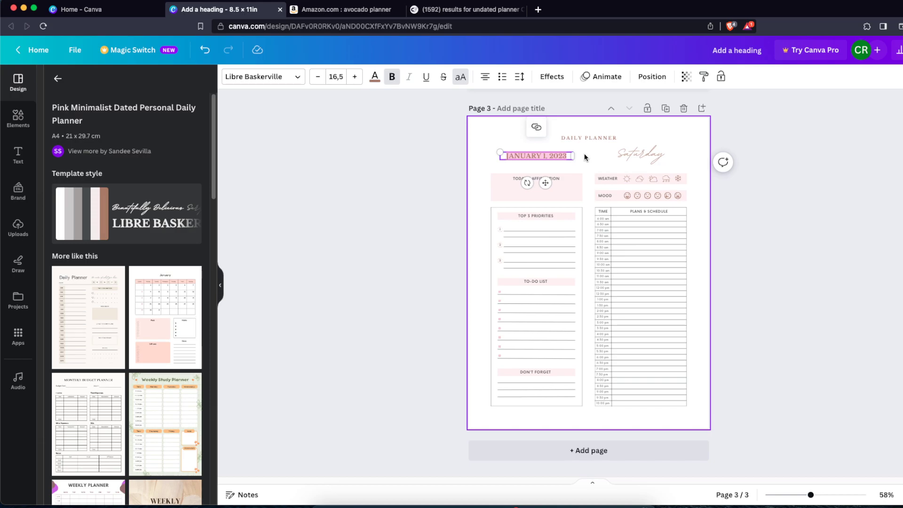
left_click(584, 154)
left_click(563, 159)
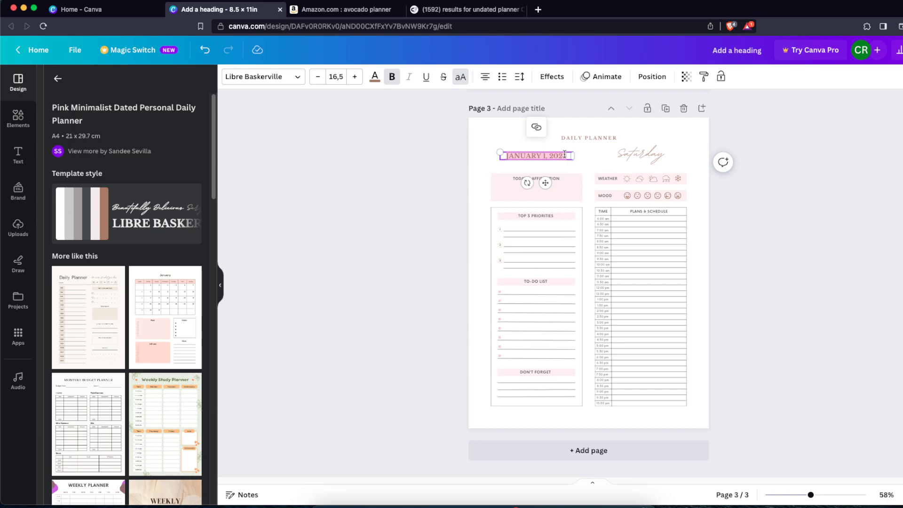
left_click(554, 153)
left_click_drag(568, 155, 508, 155)
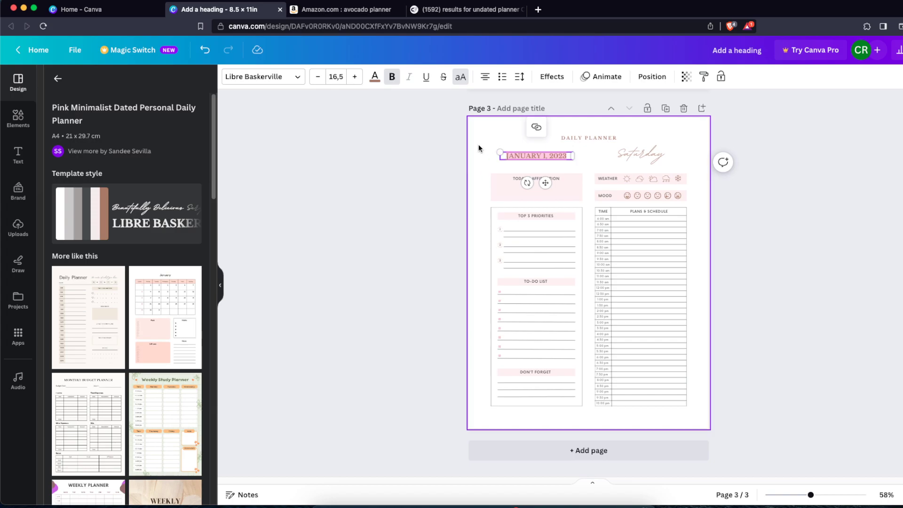
left_click(591, 167)
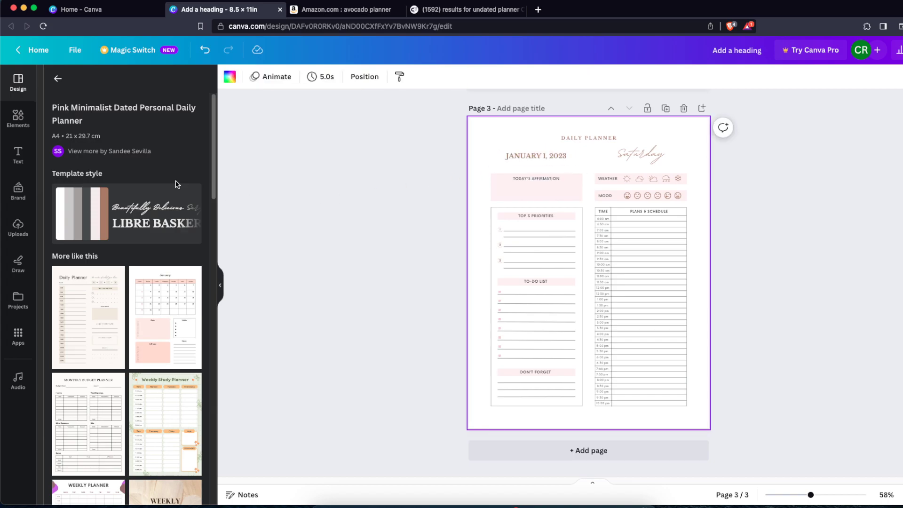
Place a copy of a writing line from the Top 3 Priorities section just beneath the date heading.
left_click(524, 236)
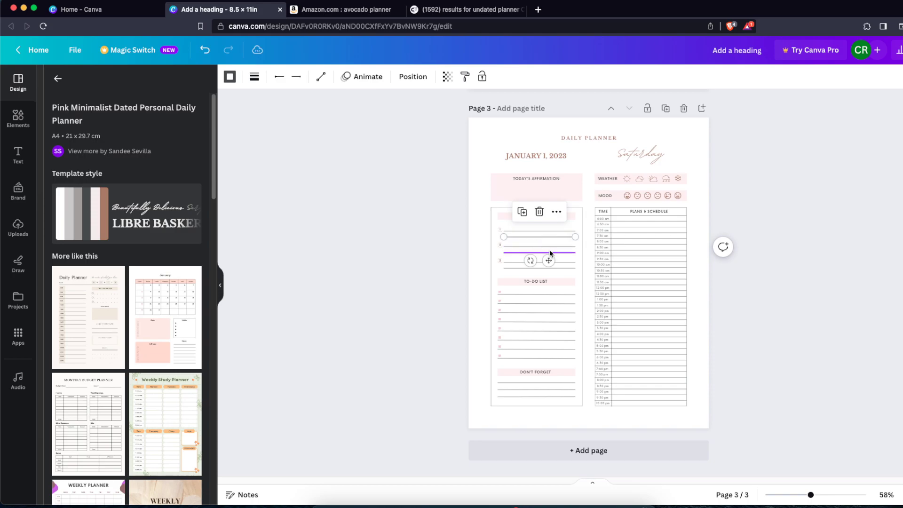
left_click_drag(548, 259, 544, 186)
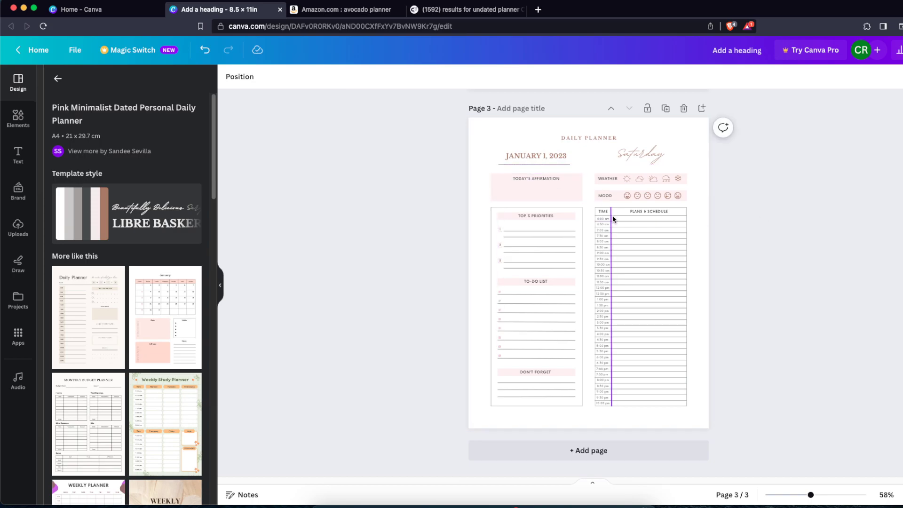
Replace the January date heading with the label DATE: and align its text to the left.
scroll(612, 226, "up", 3)
scroll(560, 310, "down", 3)
scroll(521, 236, "up", 2)
left_click(520, 236)
left_click(521, 234)
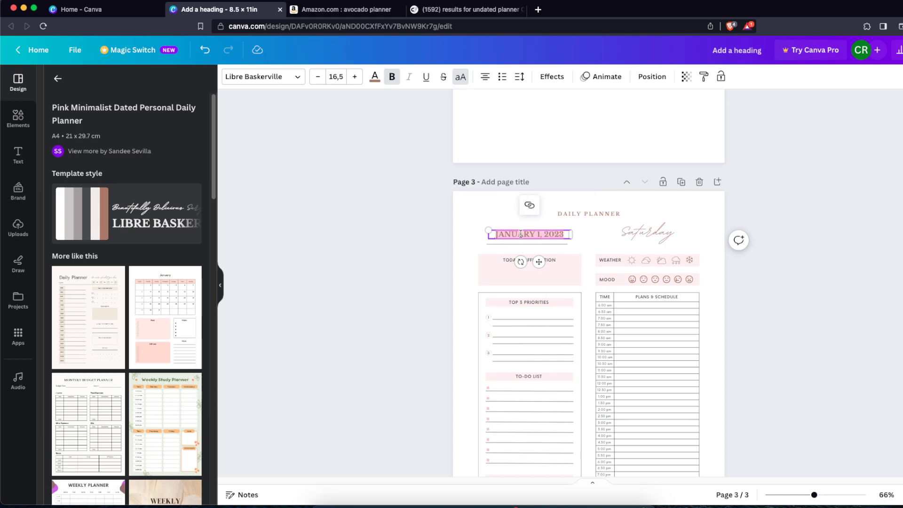
type("(DATE)")
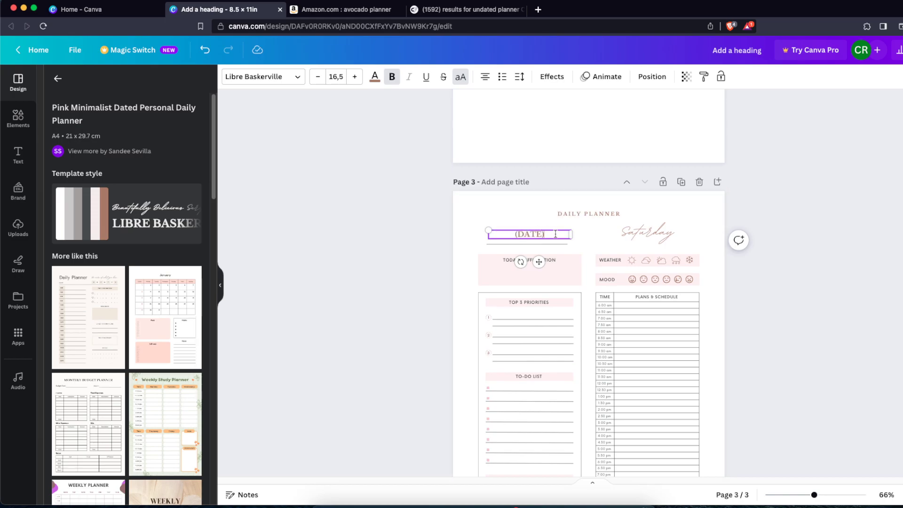
key("BackSpace")
type(":")
left_click(520, 235)
key("BackSpace")
left_click(485, 78)
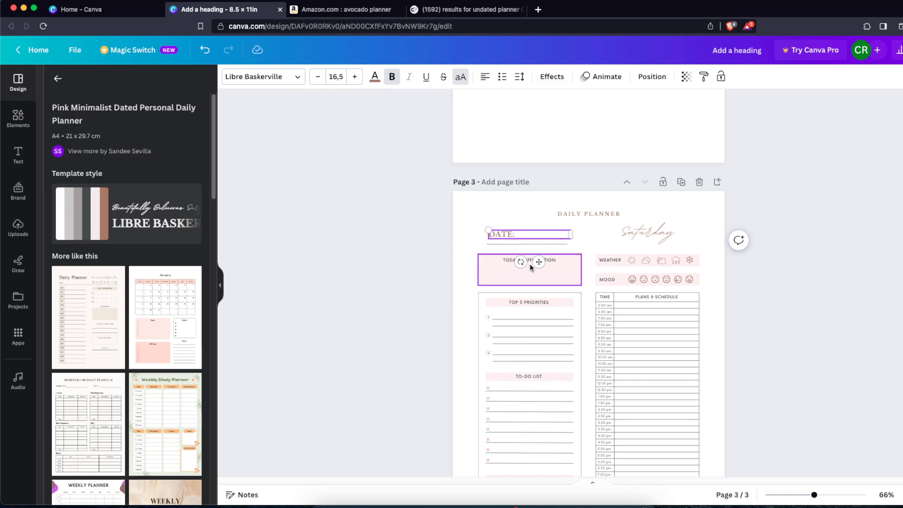
Line the DATE: label up with the left edge of the affirmation box and place the writing line beside it.
left_click_drag(539, 261, 533, 238)
left_click(510, 243)
left_click(842, 307)
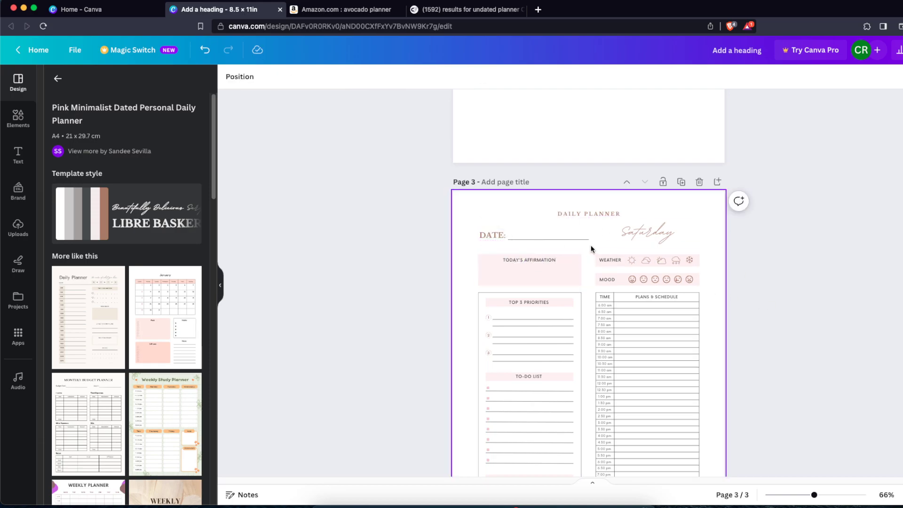
Try to resize the date's writing line from its outer end, and undo the change.
left_click(564, 239)
left_click_drag(589, 239, 596, 229)
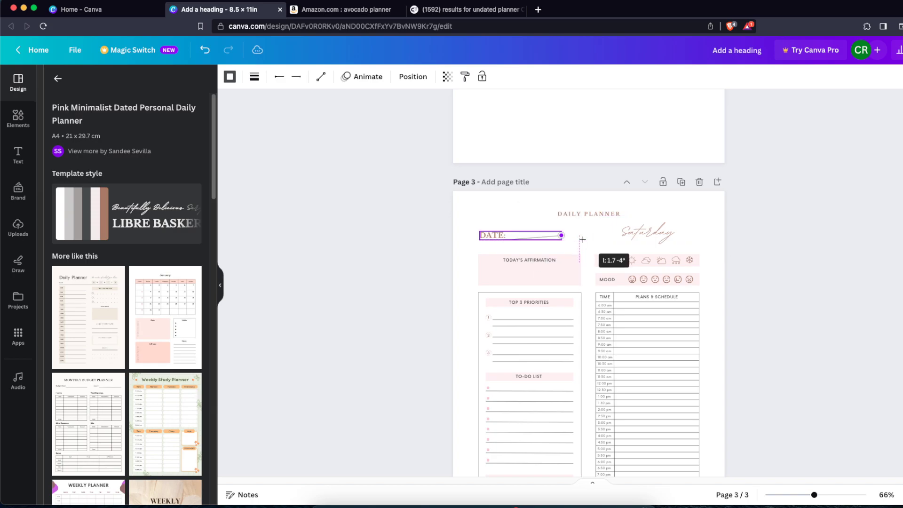
key("super+z")
left_click(754, 277)
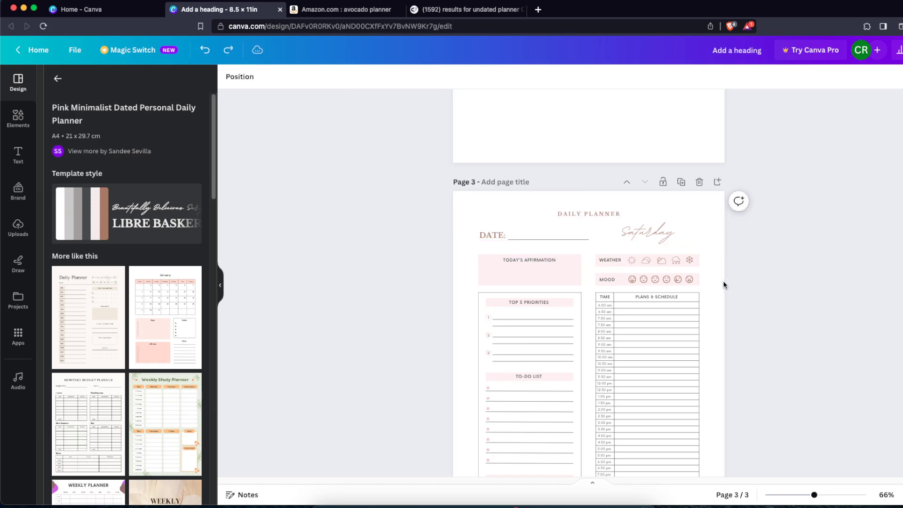
Shift the date's writing line to end flush with the affirmation box, and shorten it to start right after DATE:.
left_click(481, 236)
left_click_drag(576, 239, 568, 240)
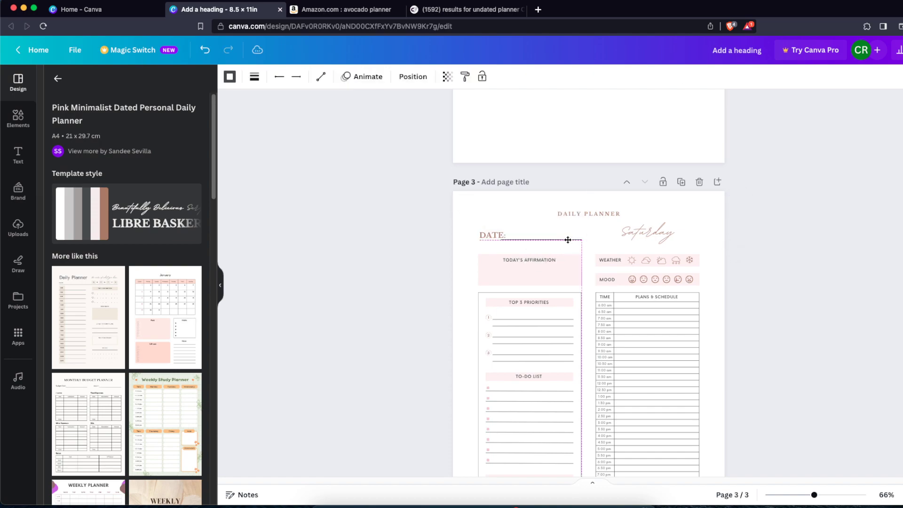
left_click(817, 269)
scroll(814, 270, "down", 3)
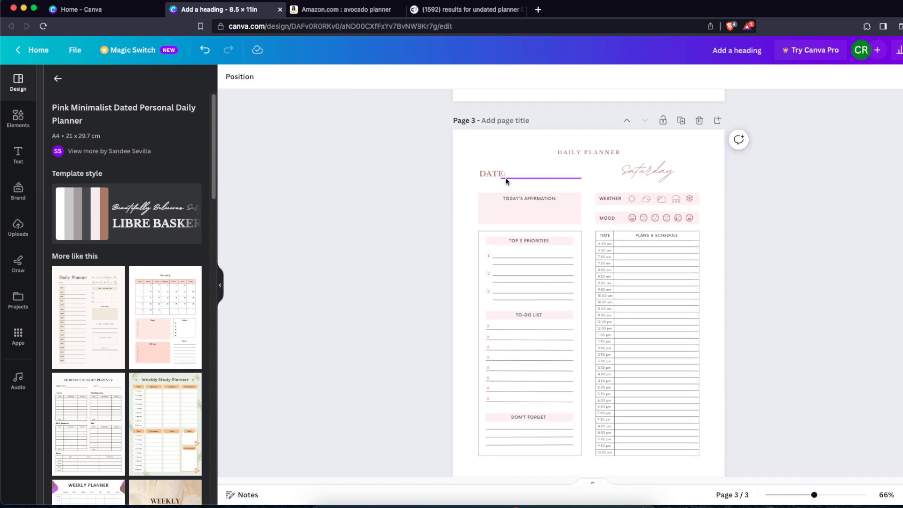
left_click(506, 181)
left_click_drag(502, 179, 500, 176)
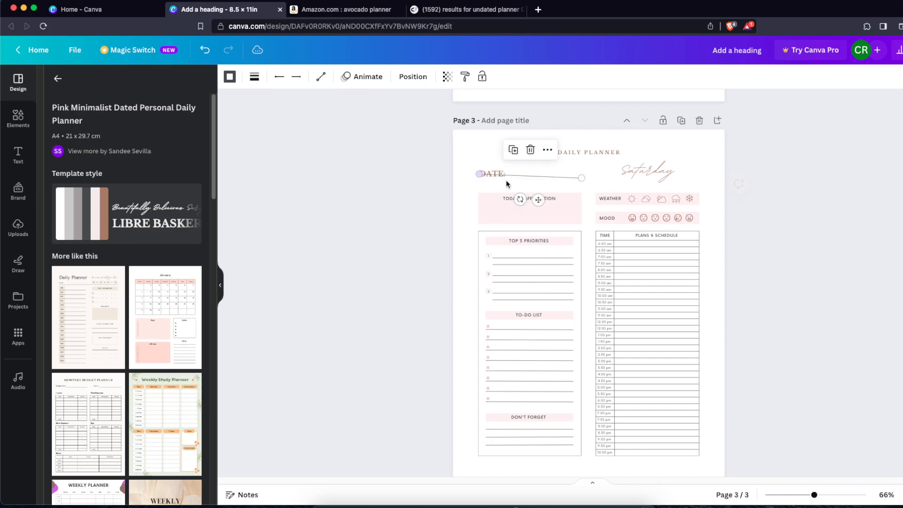
Replace the Saturday script heading with "week day" and align its text to the left.
mouse_move(814, 495)
left_mouse_down()
mouse_move(839, 494)
mouse_move(807, 493)
left_mouse_up()
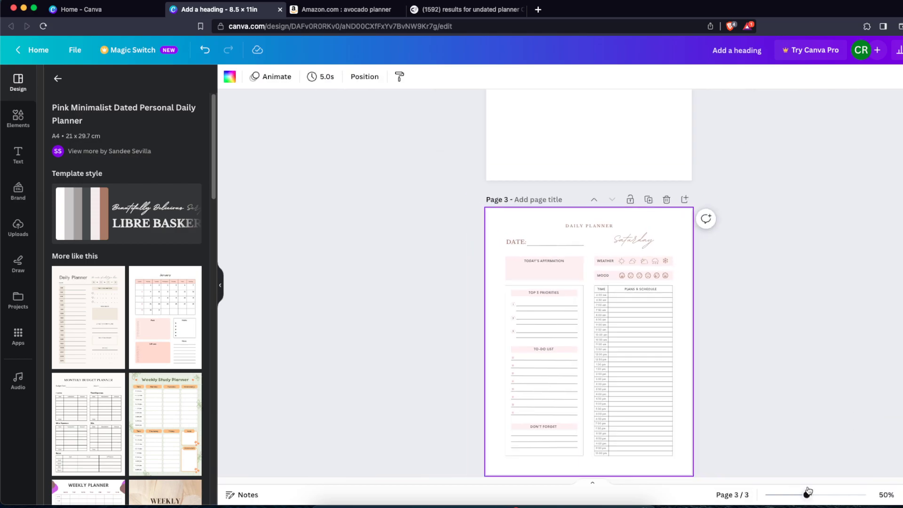
scroll(658, 235, "down", 2)
double_click(638, 190)
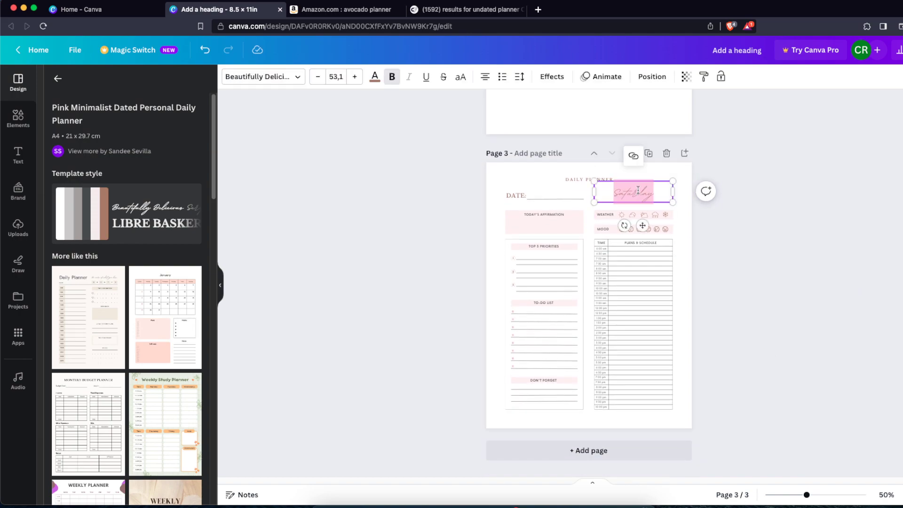
key("BackSpace")
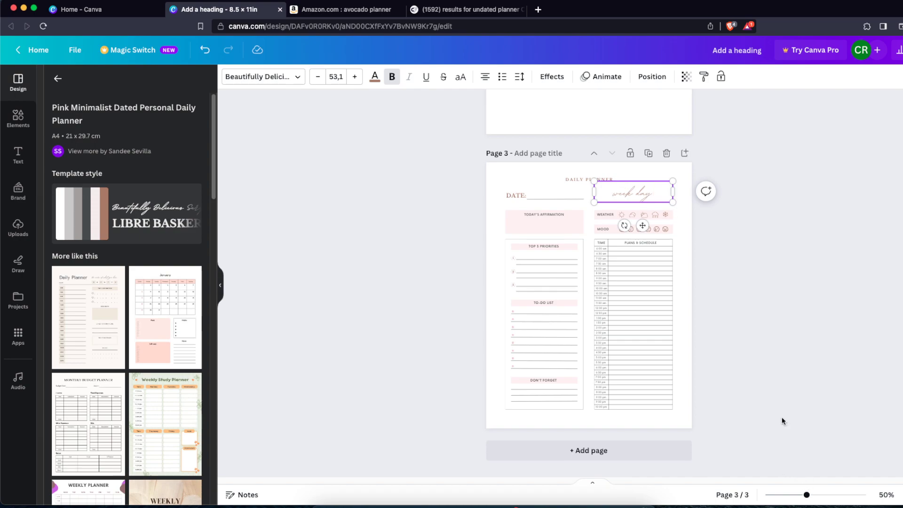
left_click(485, 77)
left_click(731, 232)
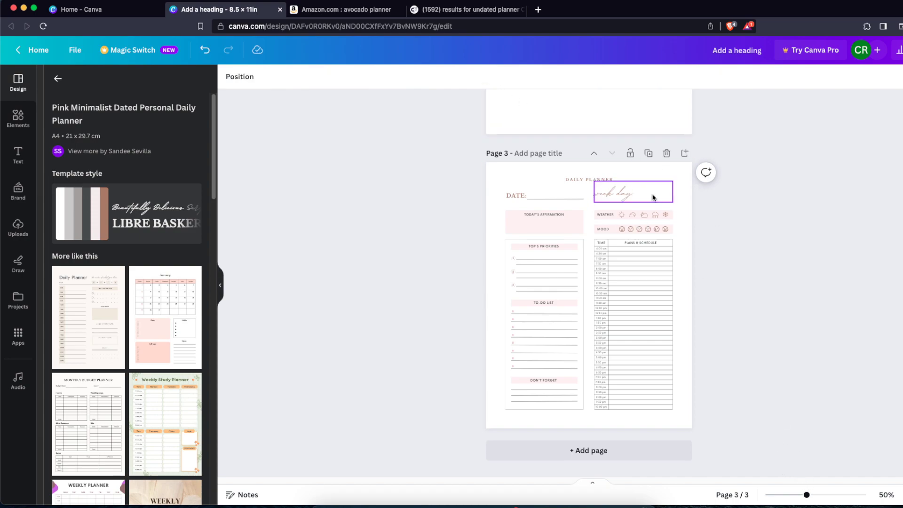
Place a copy of the date's writing line beside the "week day" heading, extending to the right edge of the content.
left_click(577, 196)
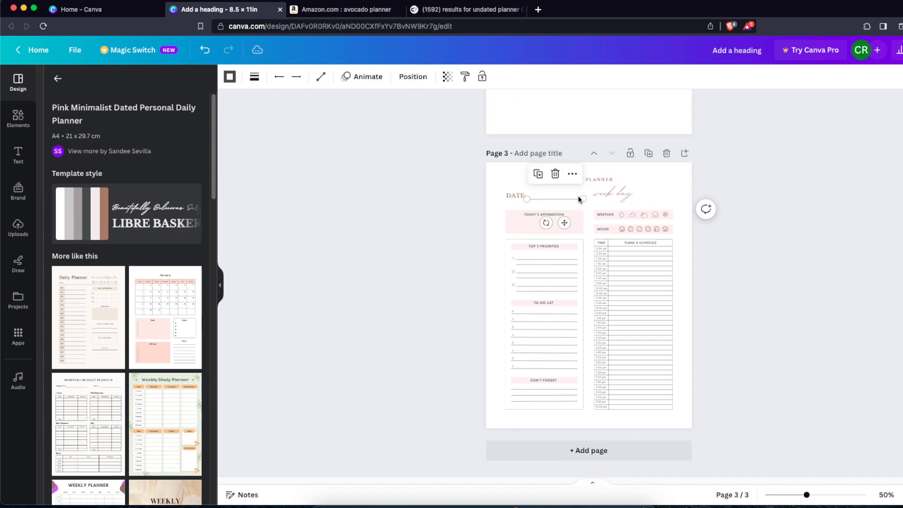
left_click_drag(583, 199, 660, 219)
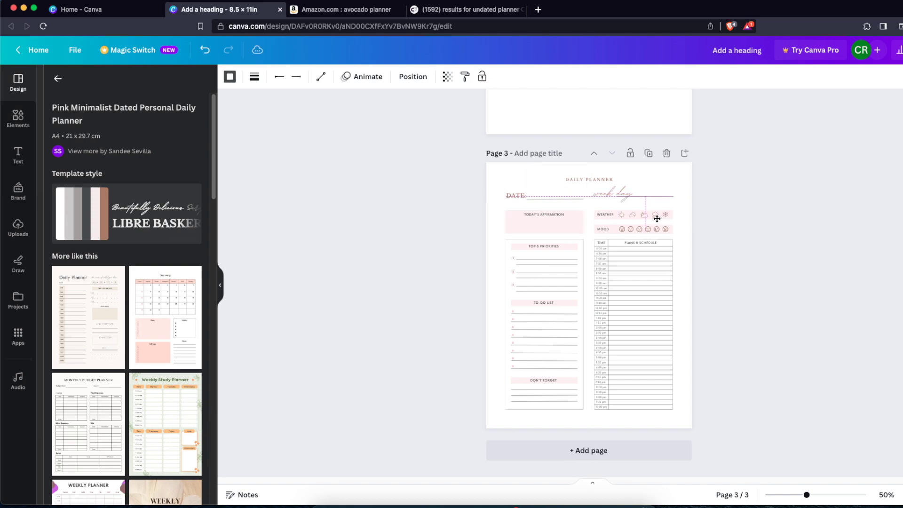
key("ctrl+z")
left_click(684, 223)
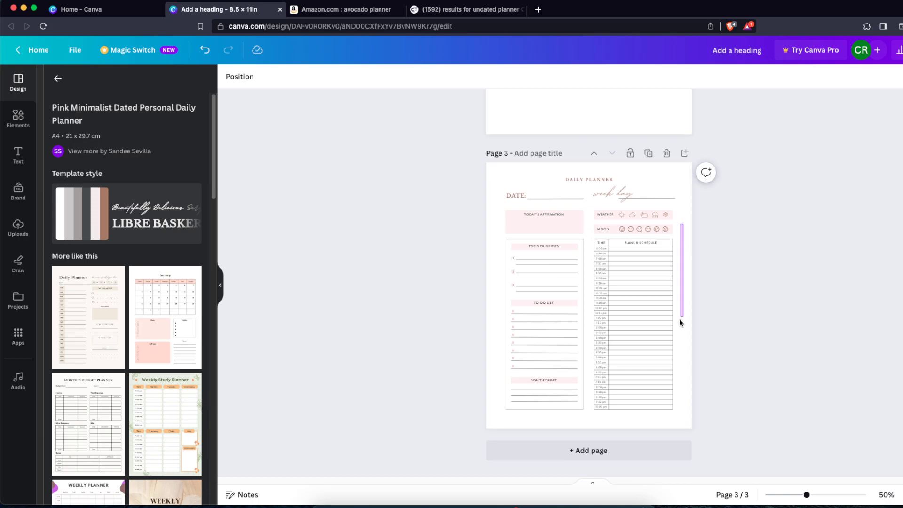
left_click(686, 377)
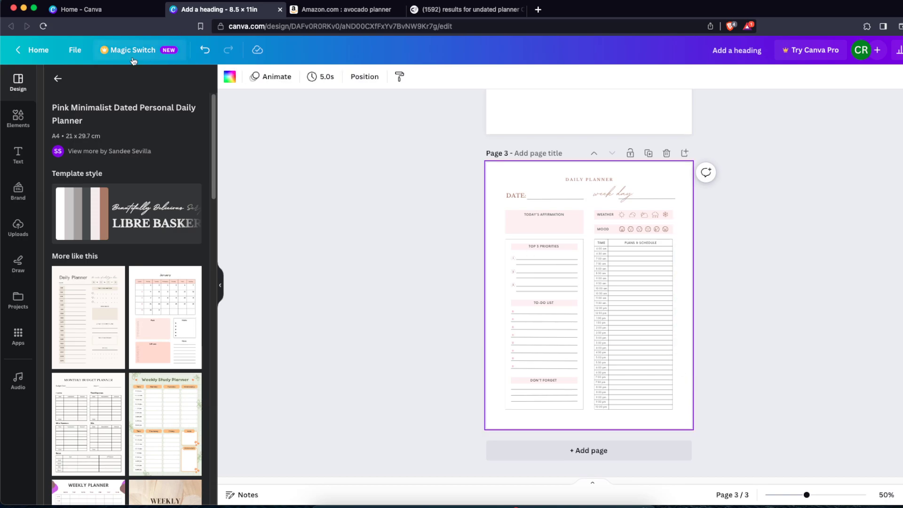
Show the print bleed around the design's pages.
left_click(75, 51)
mouse_move(150, 174)
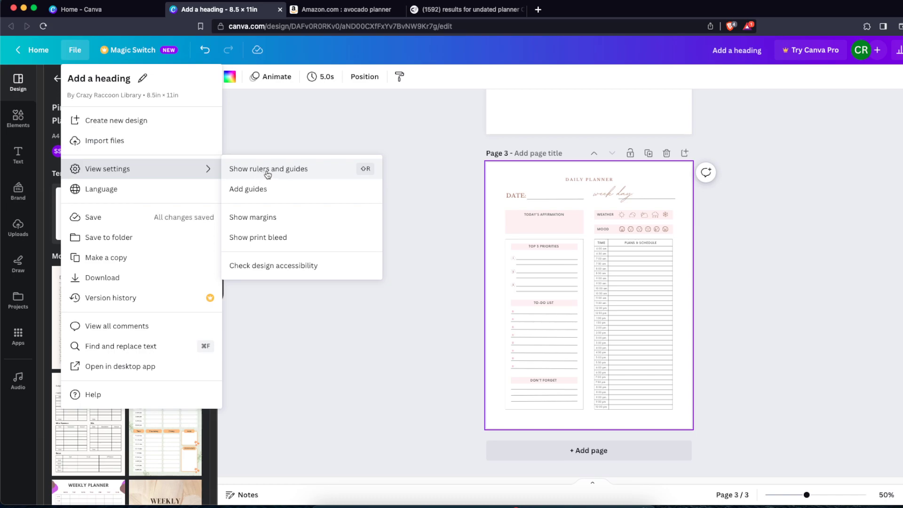
left_click(283, 239)
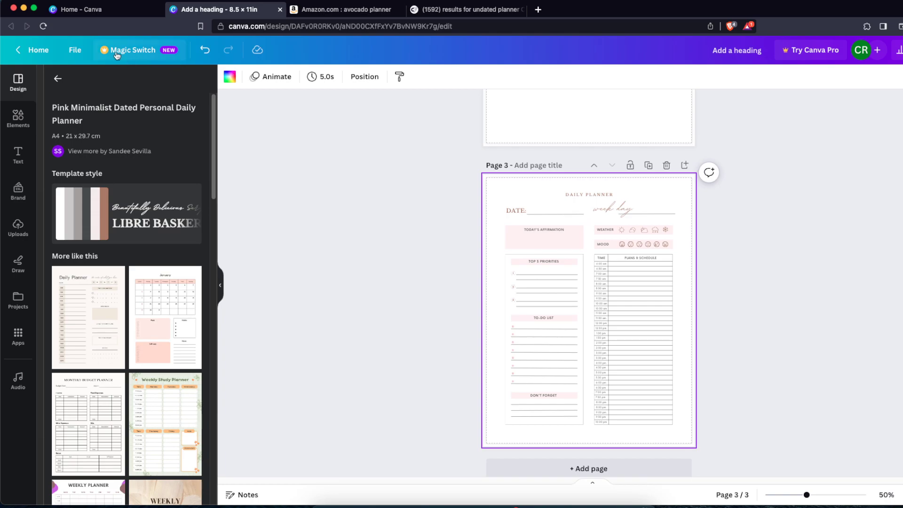
Hide the print bleed around the design's pages.
left_click(74, 50)
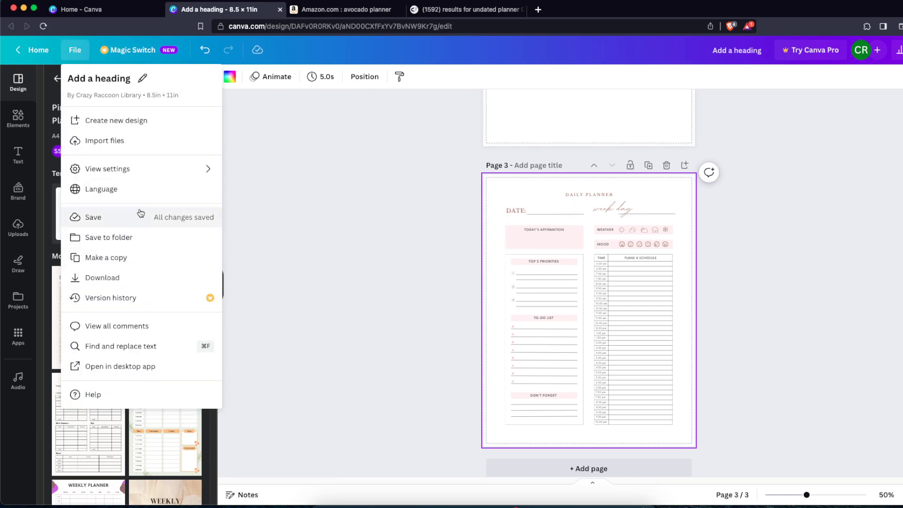
left_click_drag(493, 214, 465, 337)
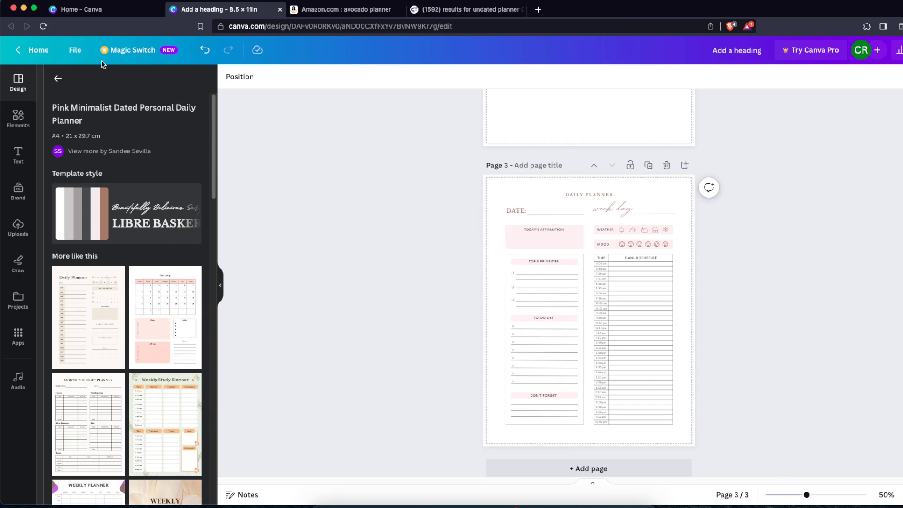
left_click(76, 51)
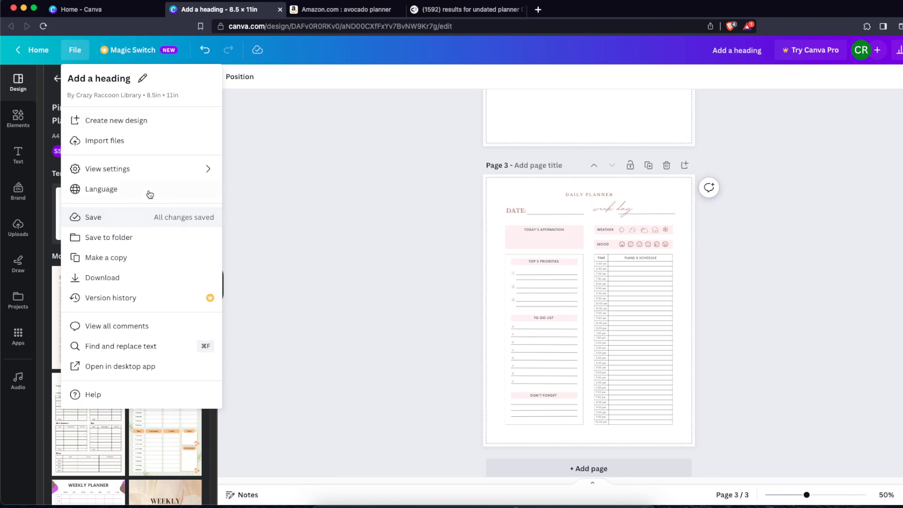
mouse_move(170, 170)
left_click(272, 236)
left_click(756, 465)
Scale down the "week day" script heading so it ends where its writing line begins.
left_click_drag(818, 499, 829, 499)
scroll(796, 341, "up", 5)
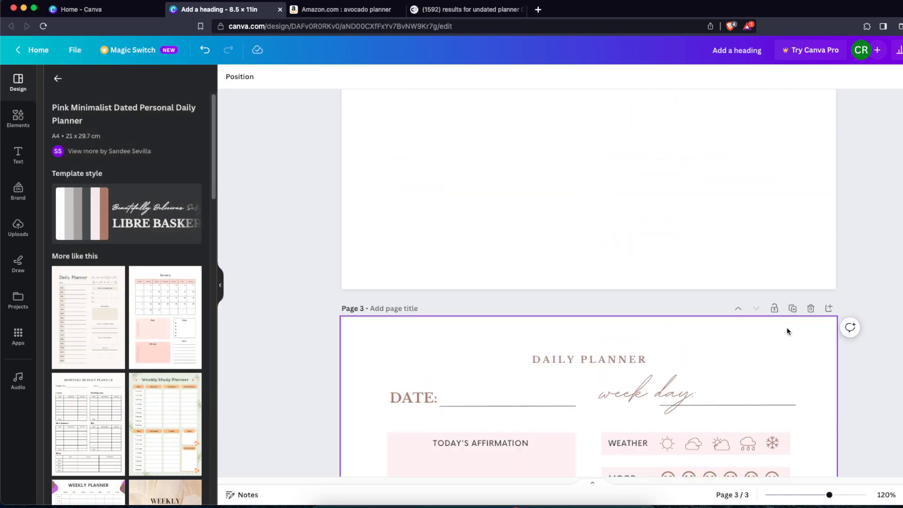
scroll(684, 300, "down", 2)
left_click(679, 314)
left_click_drag(789, 291, 716, 308)
left_click(769, 311)
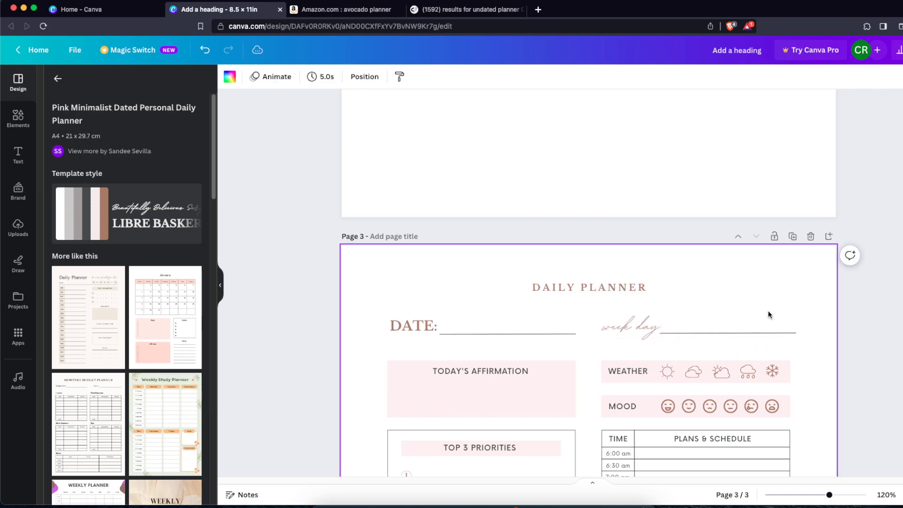
Replace the schedule's Now font with Montserrat Classic throughout the whole design.
scroll(798, 347, "down", 3)
mouse_move(829, 495)
left_mouse_down()
mouse_move(805, 495)
mouse_move(815, 495)
left_mouse_up()
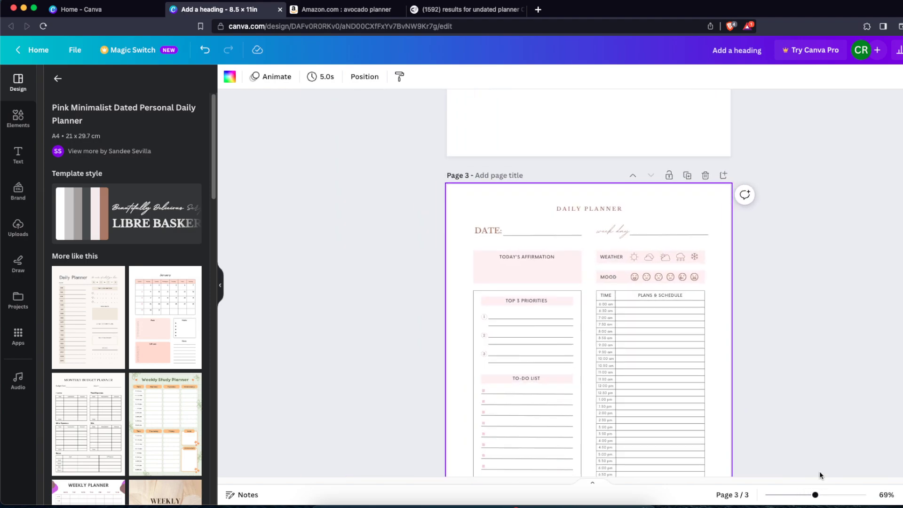
left_click(602, 130)
left_click(788, 210)
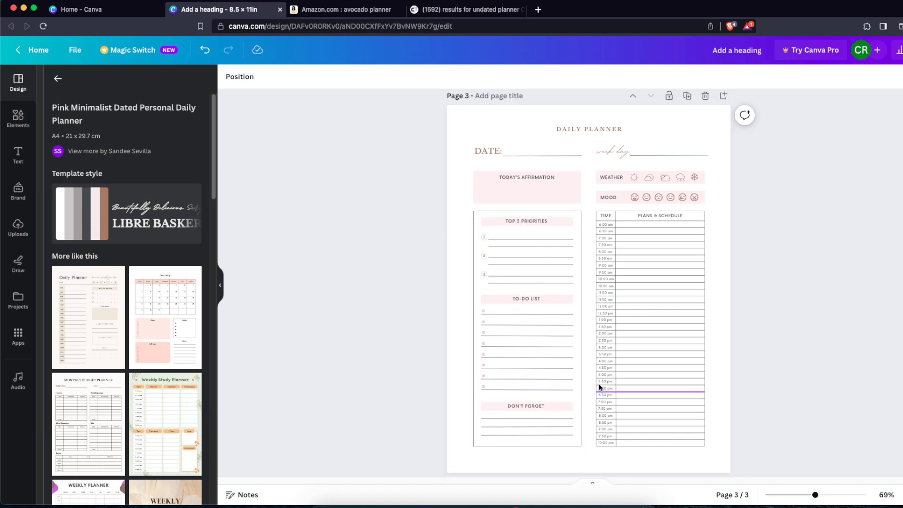
left_click_drag(707, 450, 595, 212)
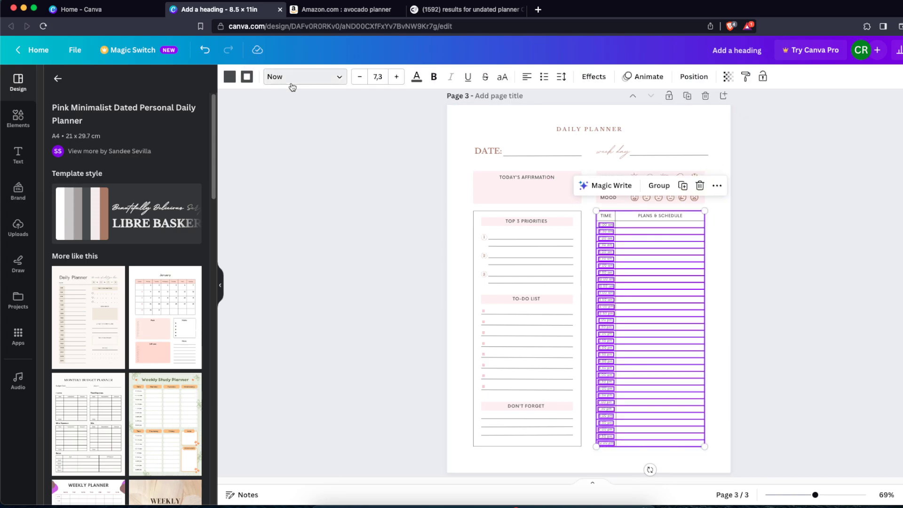
left_click(292, 84)
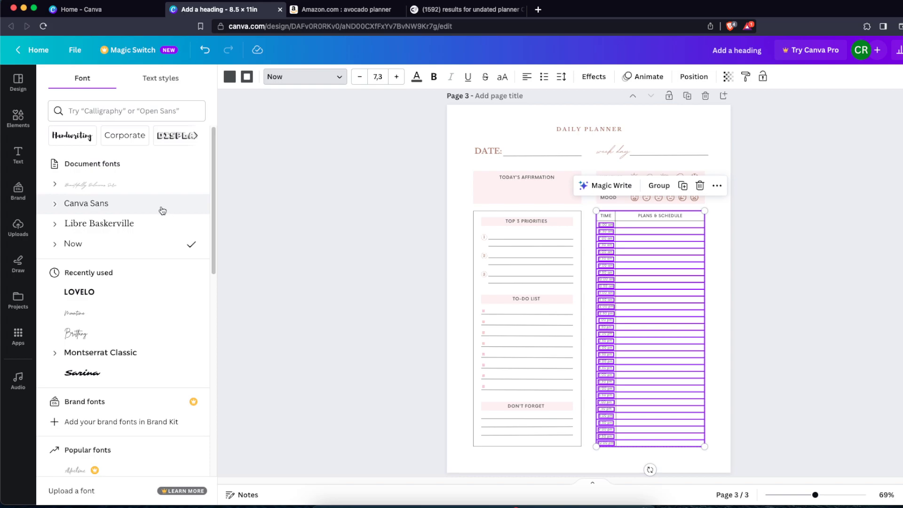
left_click(174, 362)
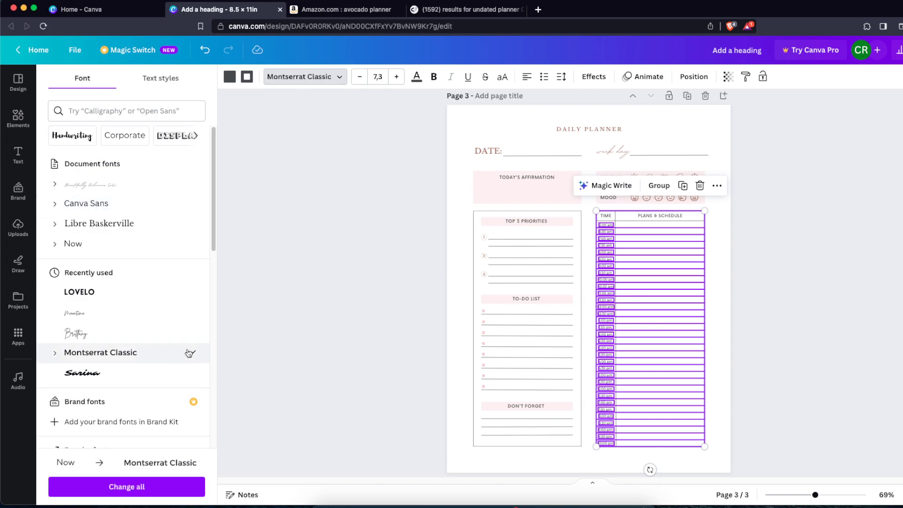
left_click(193, 489)
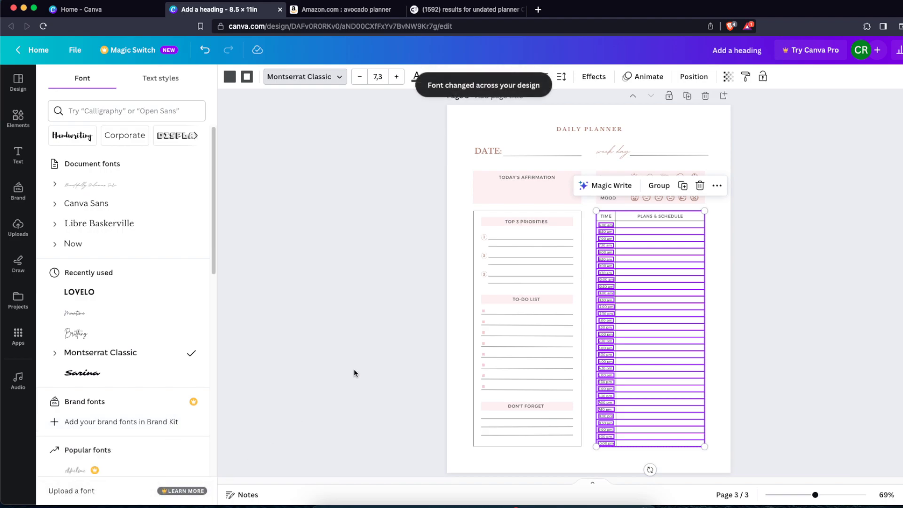
left_click(355, 368)
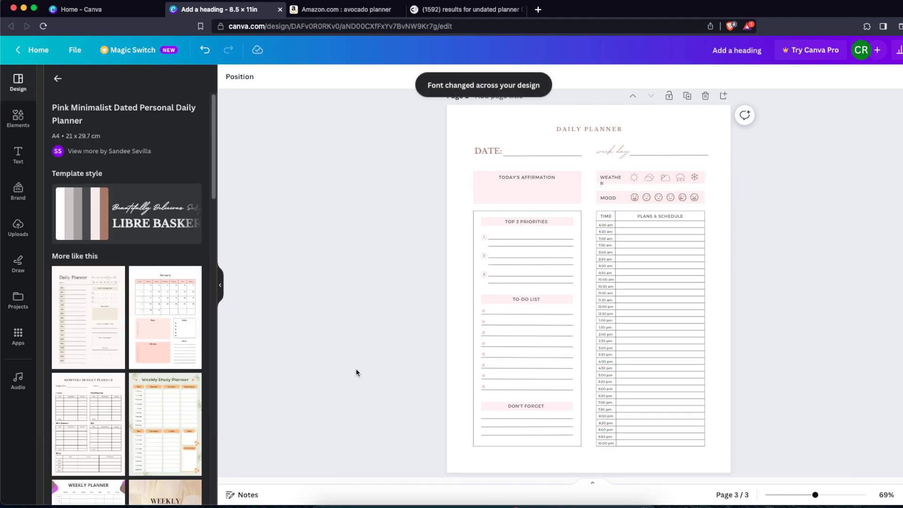
left_click(511, 409)
left_click(443, 329)
left_click(555, 151)
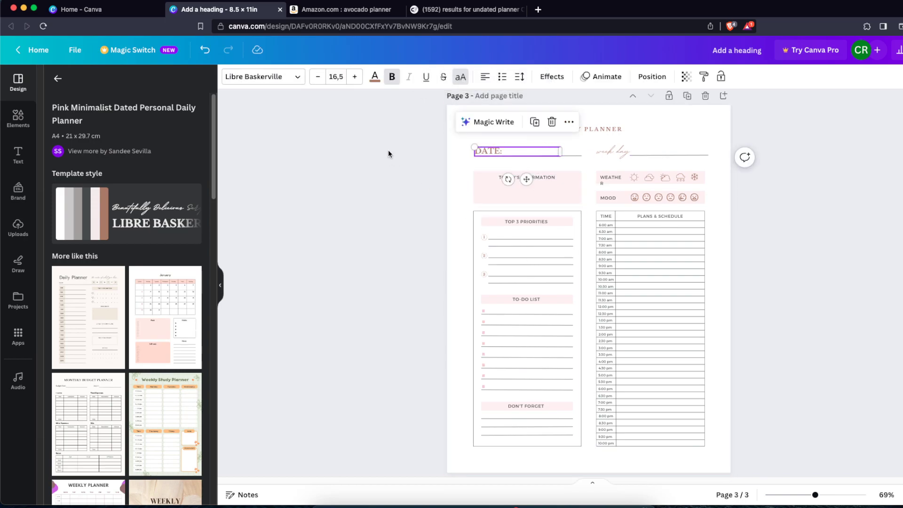
left_click(292, 82)
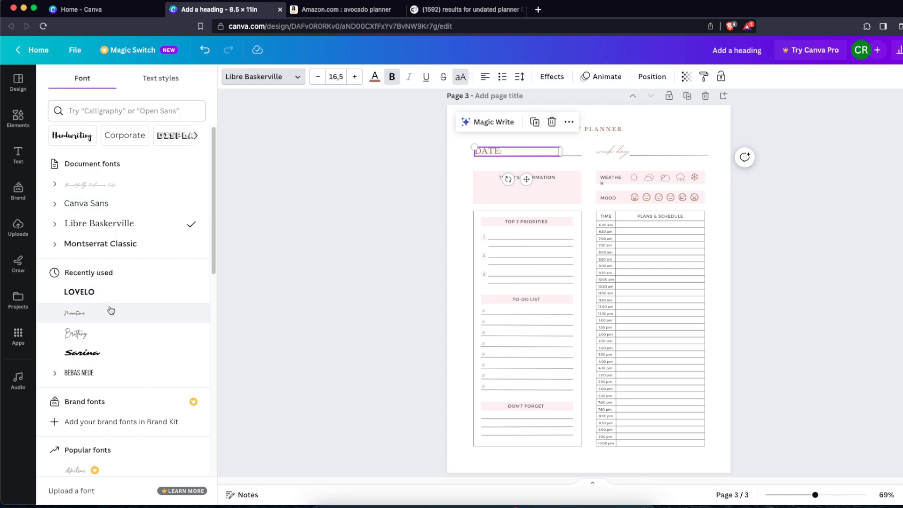
left_click(395, 274)
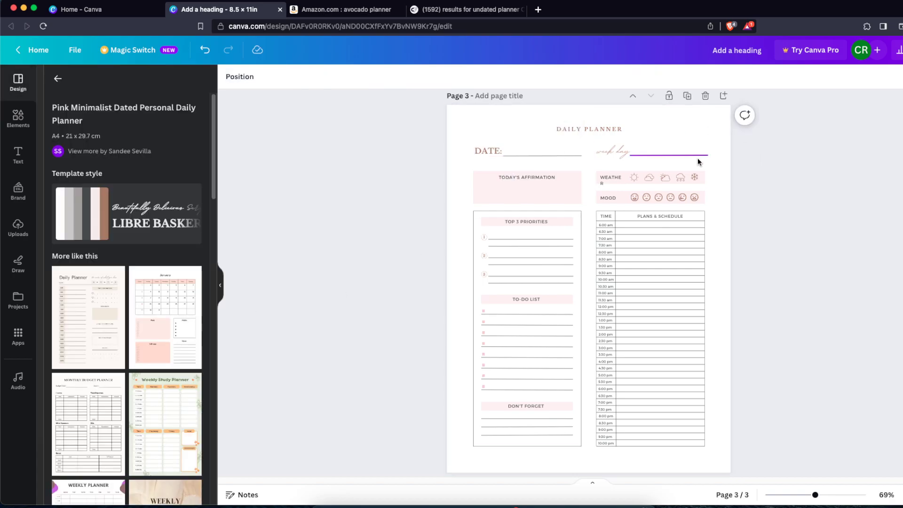
Widen the WEATHER text box so the word fits on a single line.
left_click(611, 179)
left_click(612, 180)
left_click_drag(624, 179, 630, 178)
left_click(675, 188)
Recolour the pink affirmation box to Light Gray #d9d9d9 and apply the change to all matching pink elements.
left_click(548, 189)
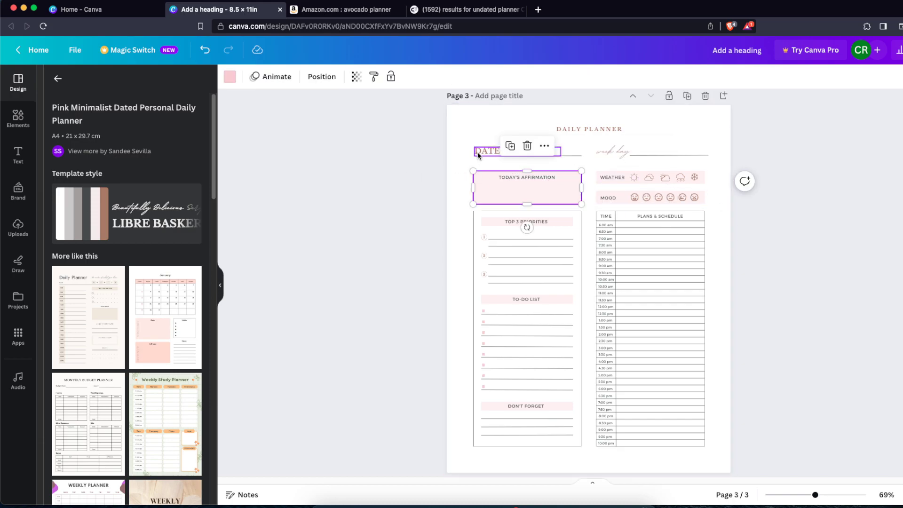
left_click(230, 77)
left_click(167, 285)
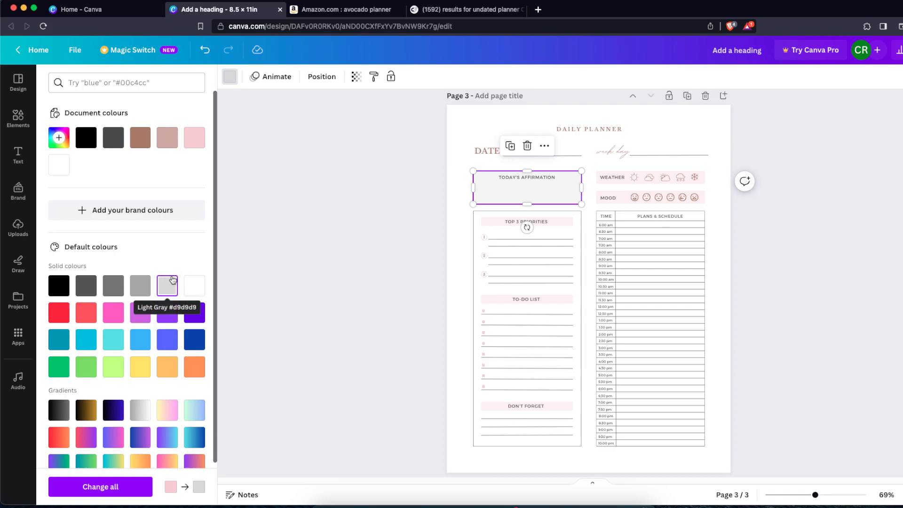
left_click(123, 487)
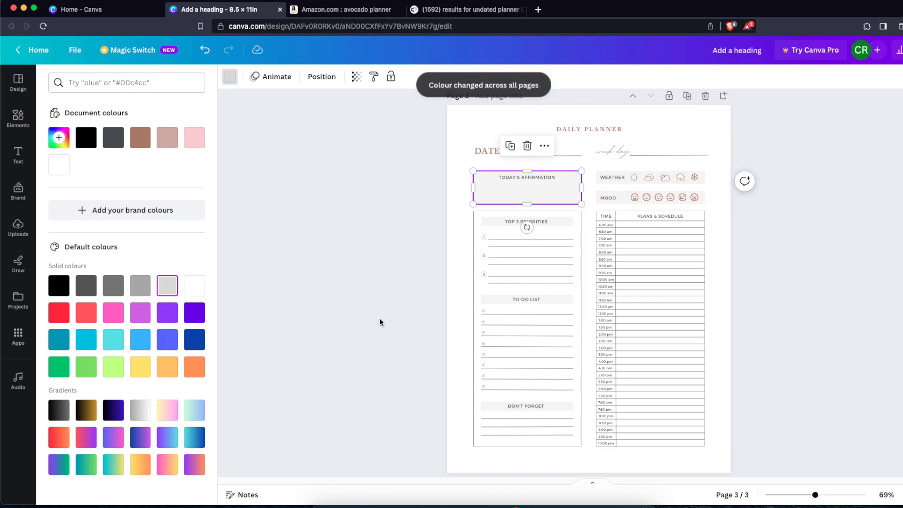
left_click(402, 310)
Change the "week day" heading's text colour to black and apply it to all matching brown text.
left_click(614, 150)
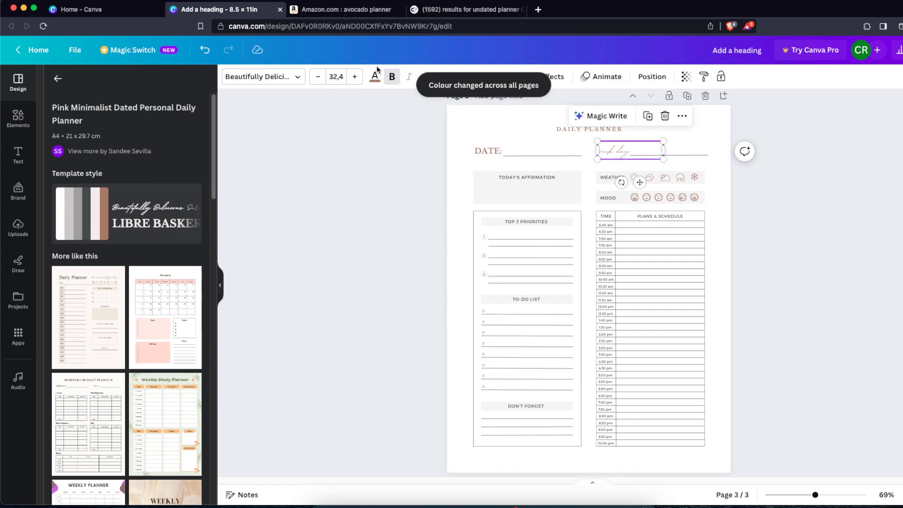
left_click(375, 76)
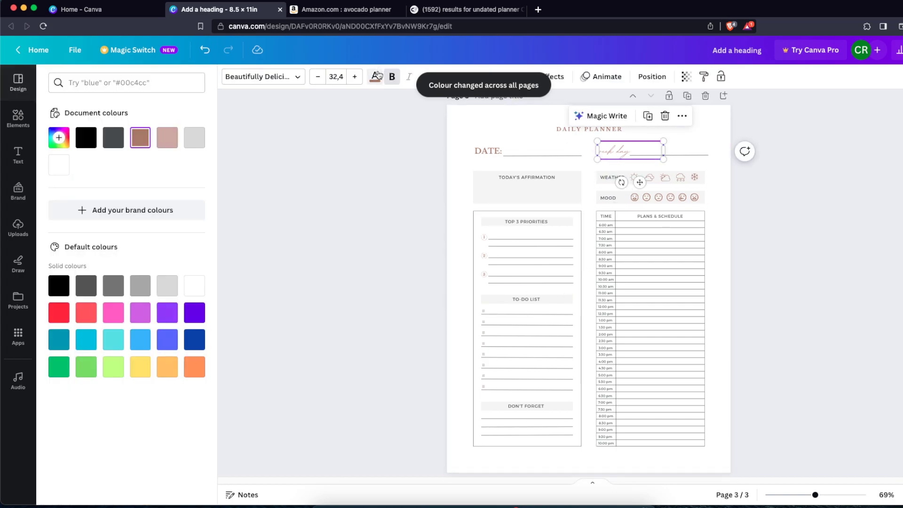
left_click(86, 147)
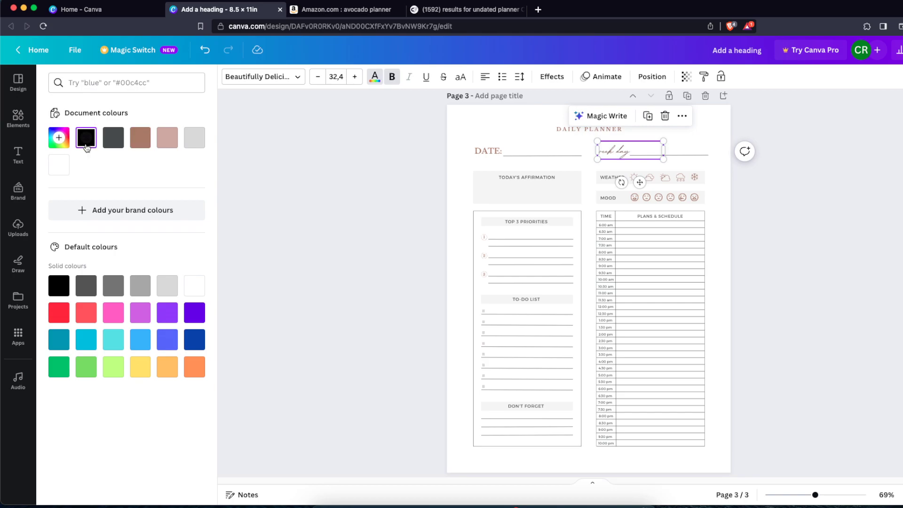
left_click(100, 486)
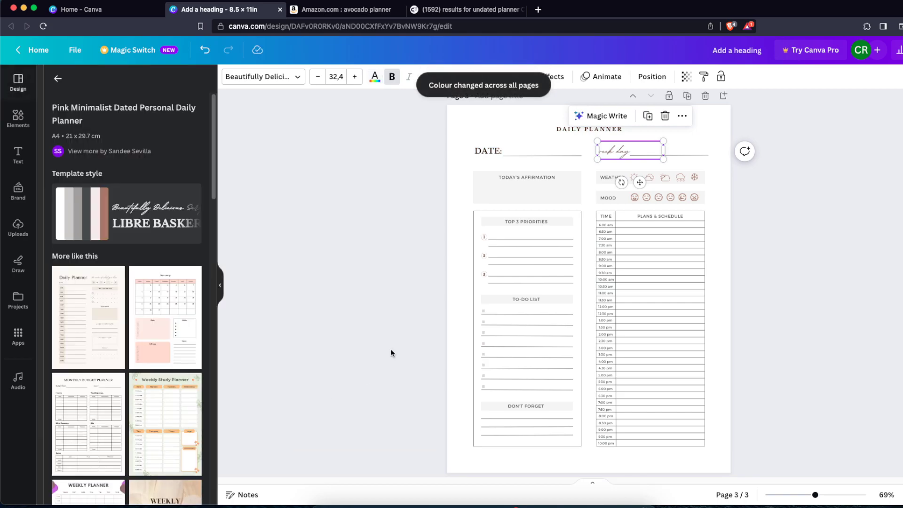
left_click(763, 327)
Change the MOOD label's text colour to black and apply it to all matching dark grey text and lines.
scroll(764, 331, "up", 2)
left_click_drag(809, 495, 845, 495)
left_click(661, 263)
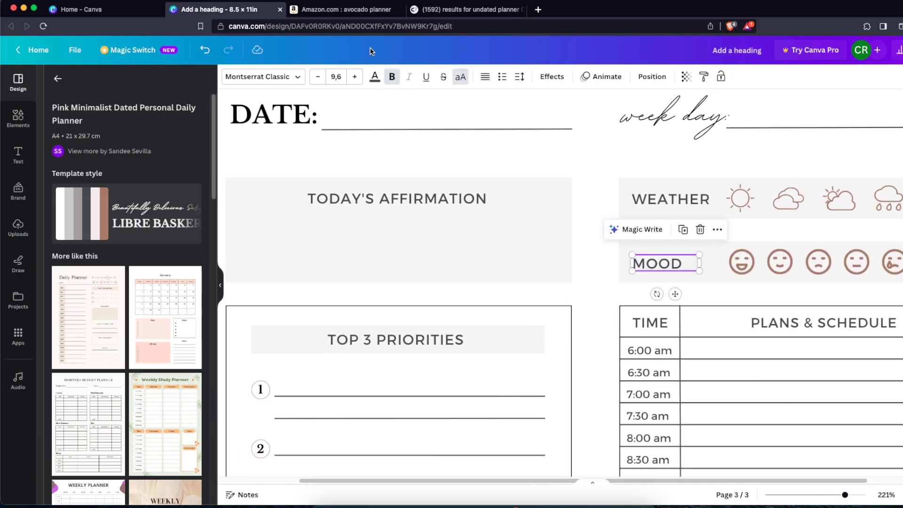
left_click(375, 76)
left_click(86, 137)
left_click(120, 490)
Delete all six brown face icons from the MOOD row.
left_click_drag(657, 481, 727, 481)
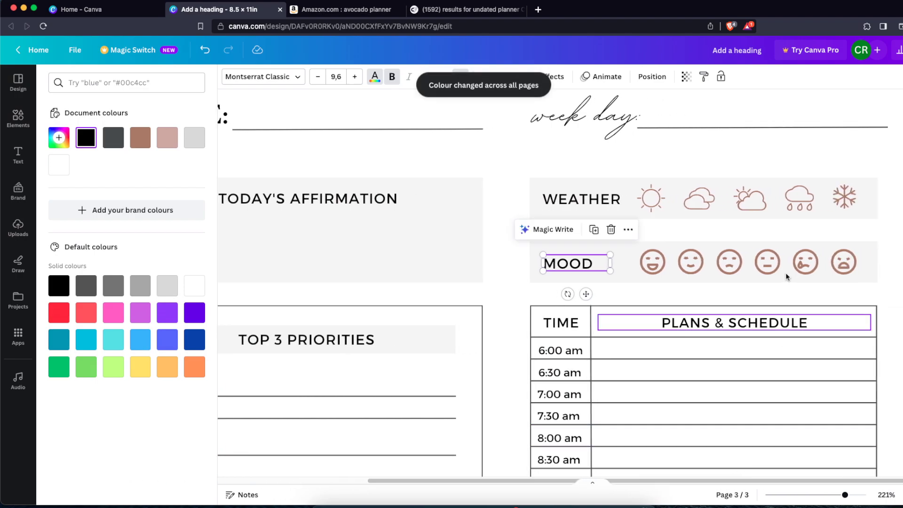
left_click(843, 265)
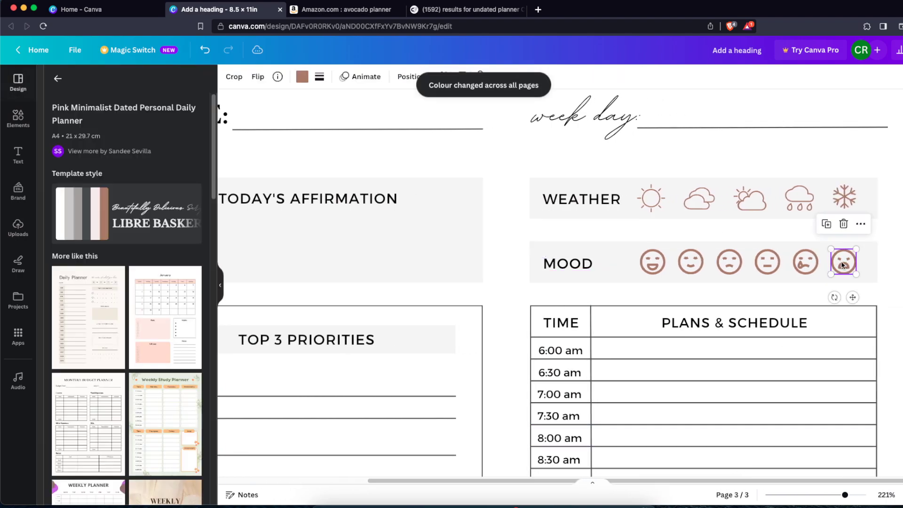
key("Delete")
left_click(806, 262)
key("Delete")
left_click(772, 264)
key("Delete")
left_click(729, 262)
key("Delete")
left_click(691, 262)
key("Delete")
left_click(649, 260)
key("Delete")
Delete all five brown weather icons from the WEATHER row.
left_click(649, 198)
key("Delete")
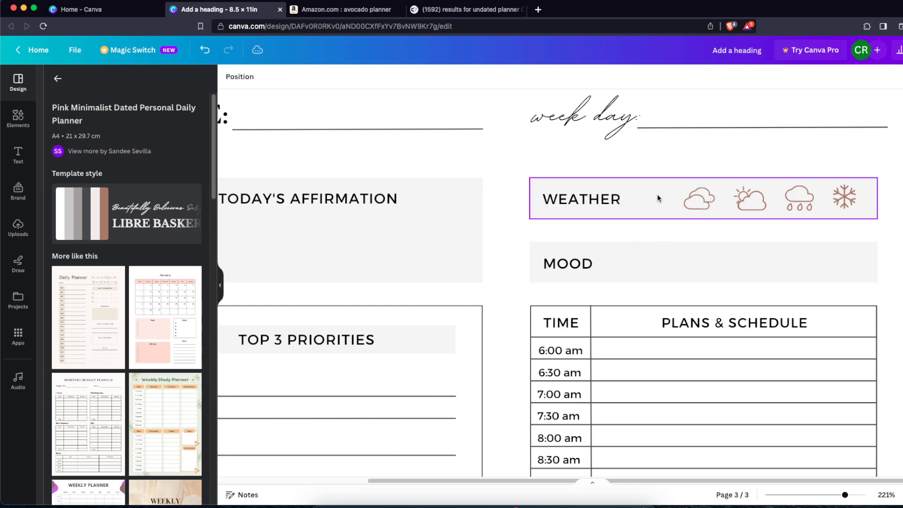
left_click(694, 195)
key("Delete")
left_click(741, 199)
key("Delete")
left_click(801, 200)
key("Delete")
left_click(847, 197)
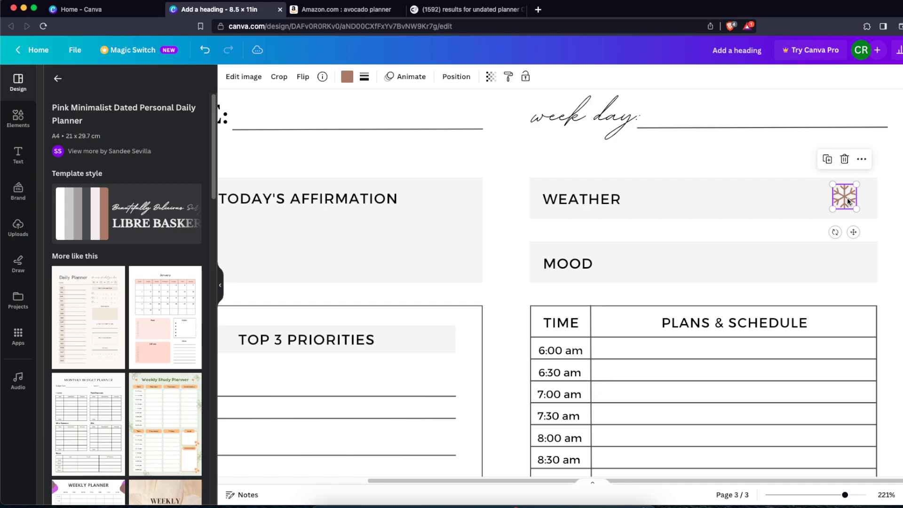
key("Delete")
scroll(864, 474, "up", 3)
scroll(864, 474, "down", 5)
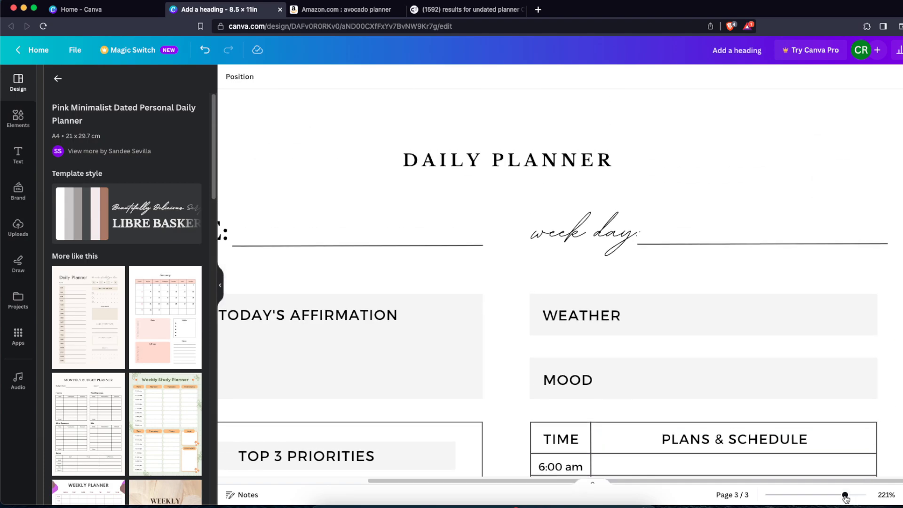
scroll(832, 351, "down", 2)
scroll(831, 350, "down", 3)
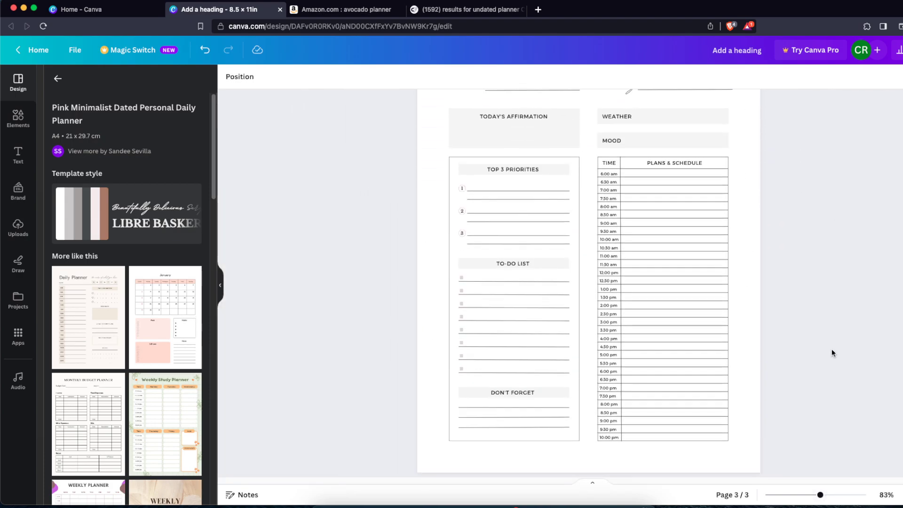
scroll(779, 369, "up", 1)
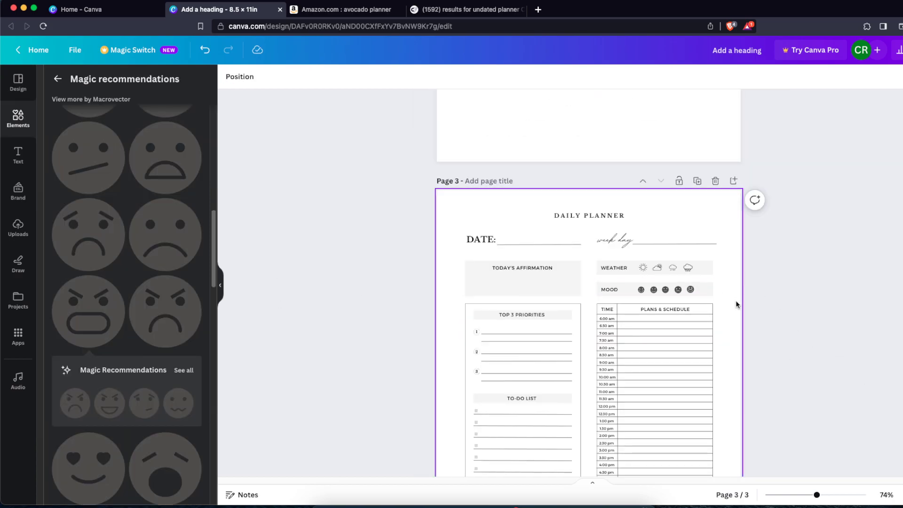
Add a rounded square shape to the daily planner page and stretch it over the frame around the priorities and to-do column.
scroll(736, 300, "down", 2)
left_click_drag(817, 495, 808, 495)
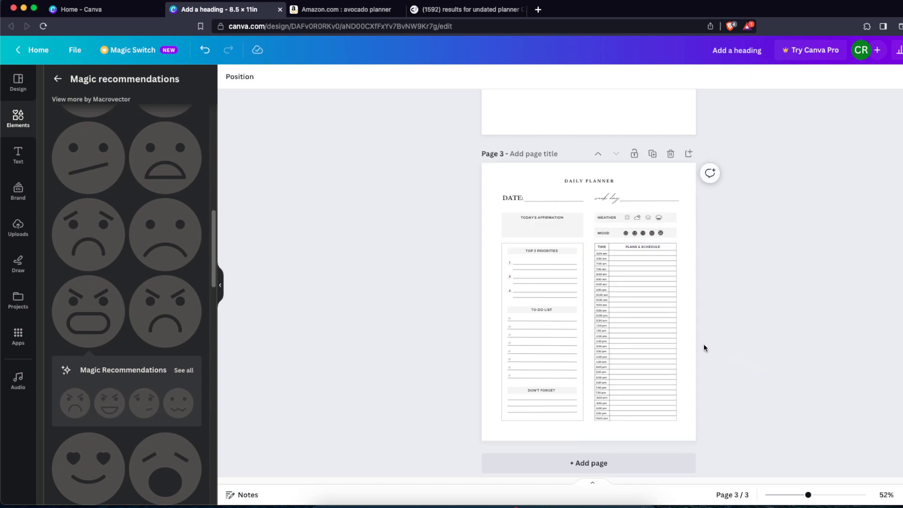
left_click(581, 247)
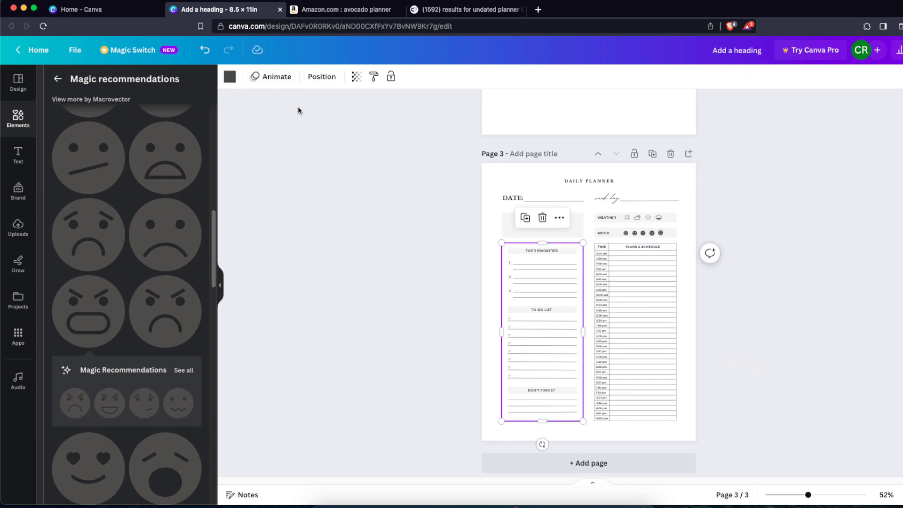
left_click(428, 235)
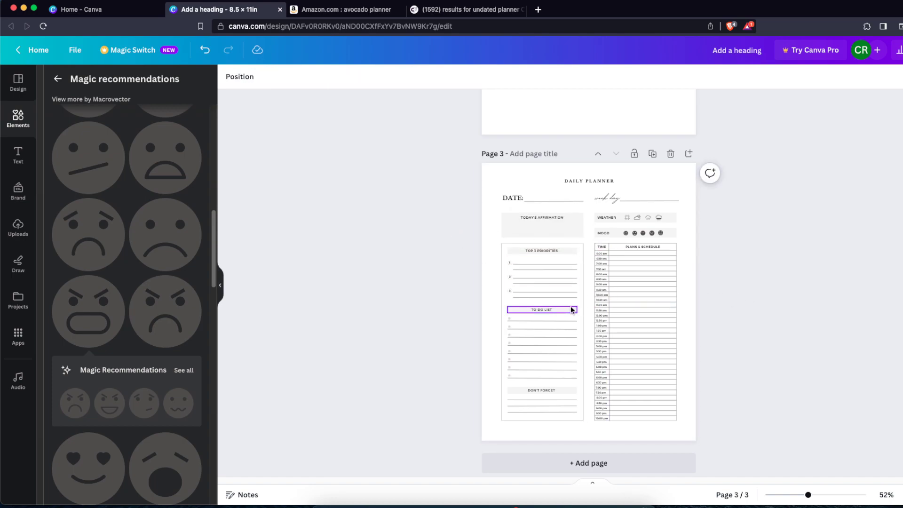
left_click(582, 304)
left_click(18, 118)
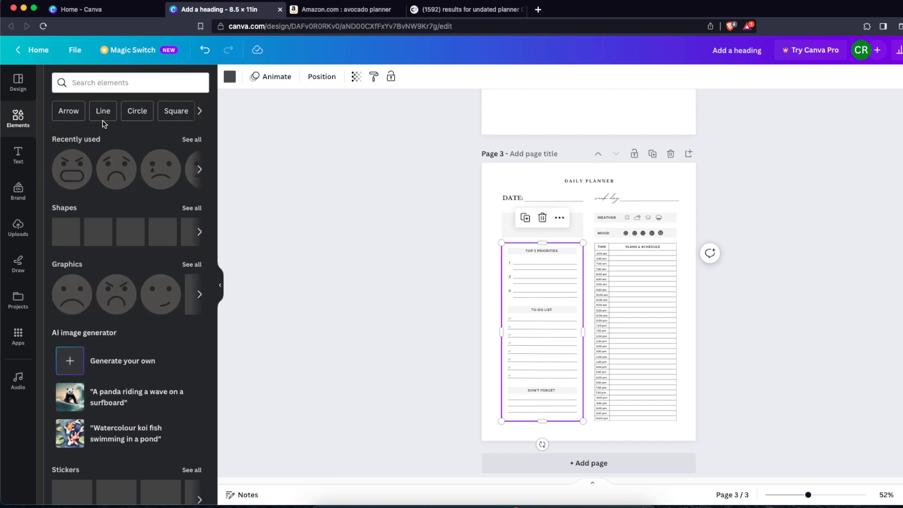
left_click(98, 240)
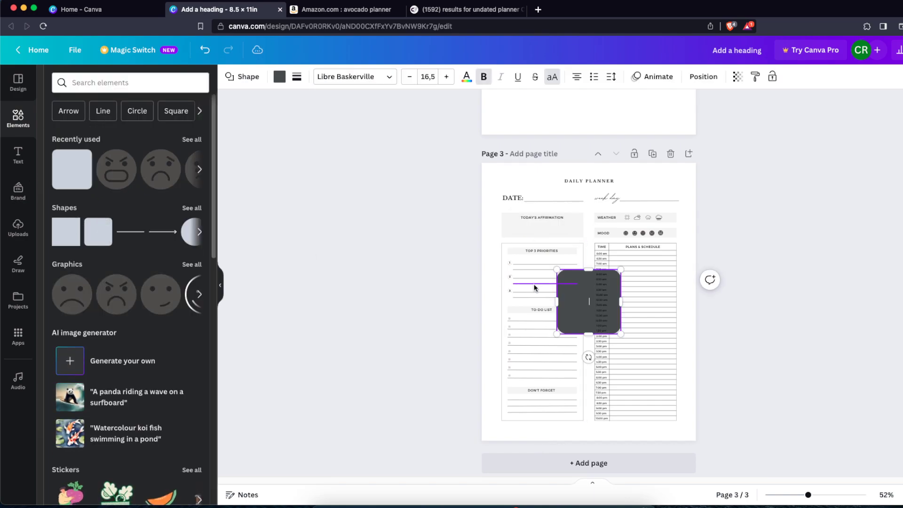
left_click_drag(585, 302, 584, 275)
left_click_drag(563, 307, 568, 419)
left_click_drag(568, 353, 569, 351)
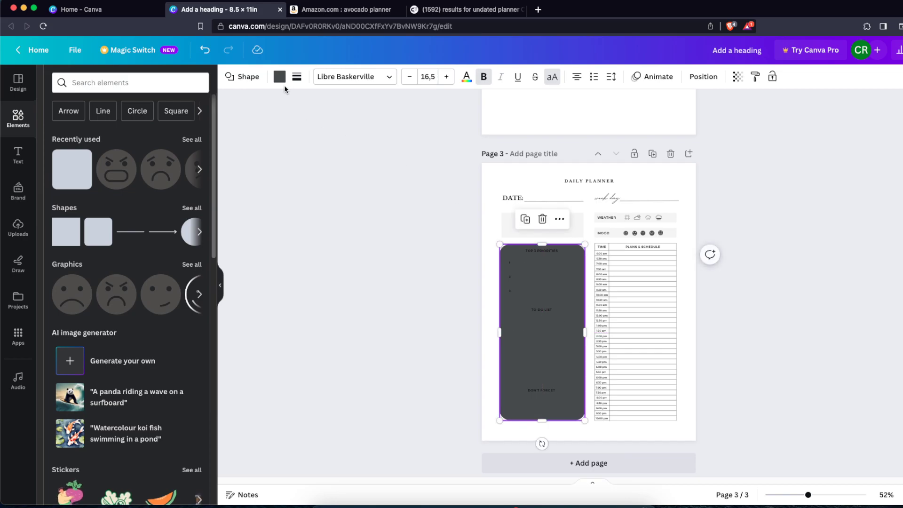
Remove the rounded shape's fill and give it a solid border with a weight of 1.
left_click(296, 77)
left_click(279, 76)
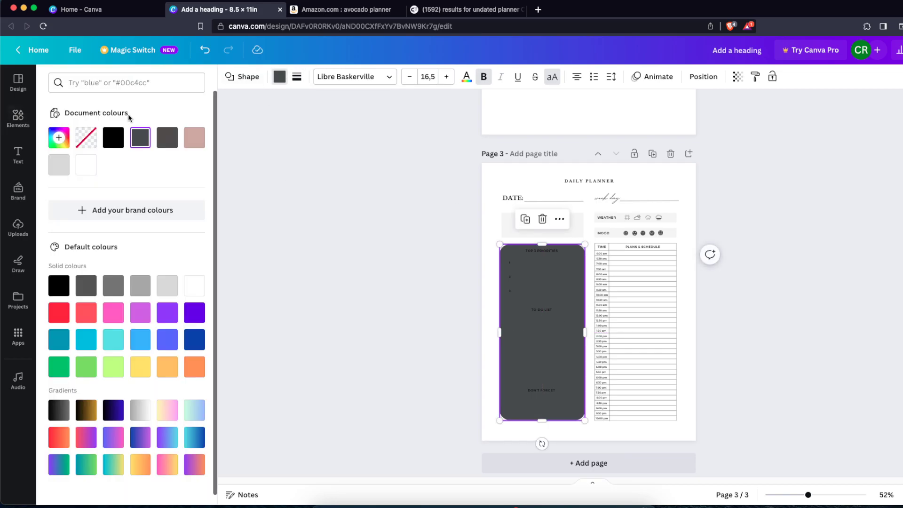
left_click(85, 139)
left_click(296, 77)
left_click_drag(322, 142, 298, 141)
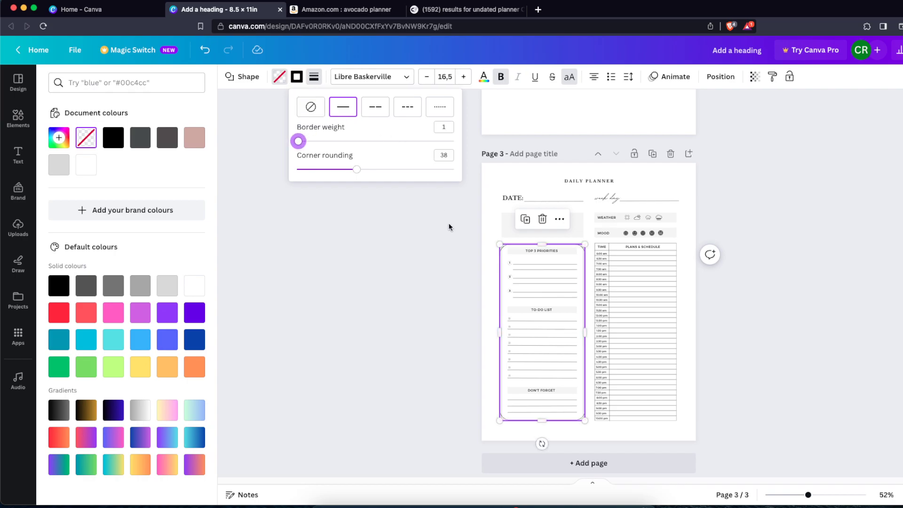
left_click(751, 306)
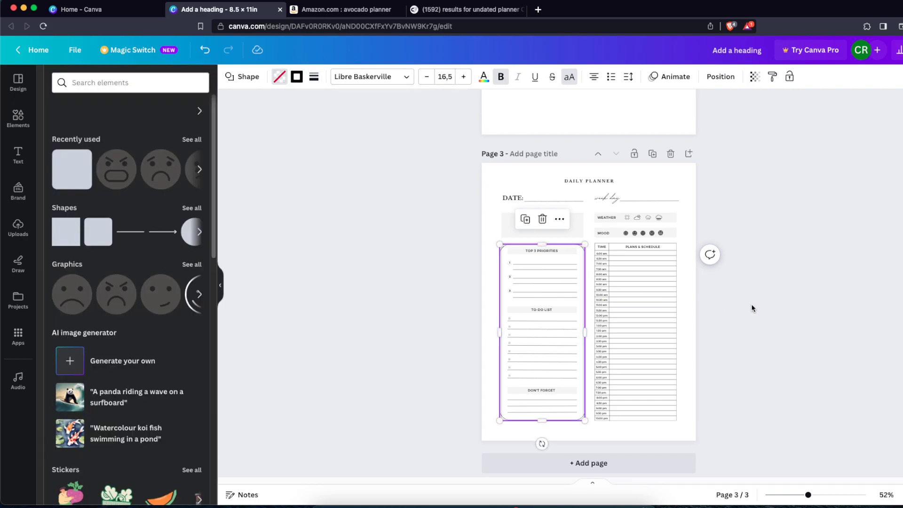
Delete the original square-cornered frame of the priorities column and align the rounded frame around the column.
left_click(790, 282)
left_click(583, 245)
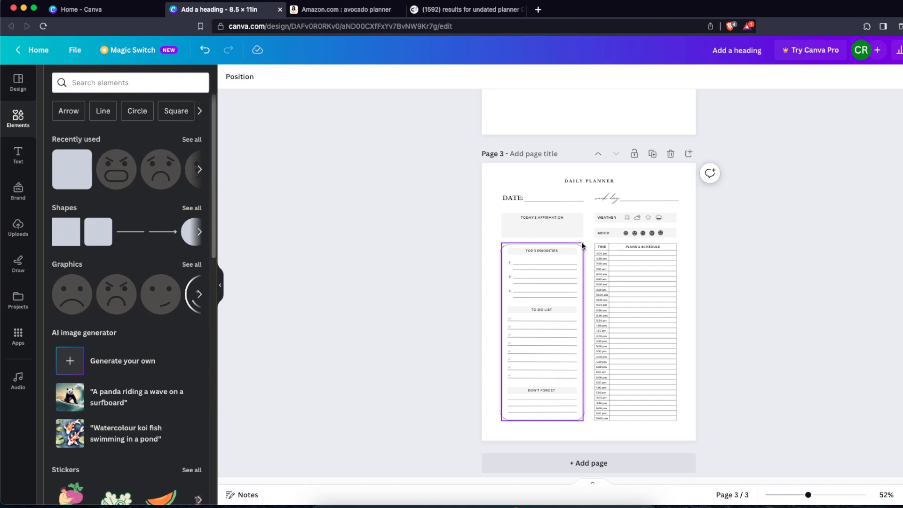
left_click_drag(577, 251, 574, 251)
left_click(826, 306)
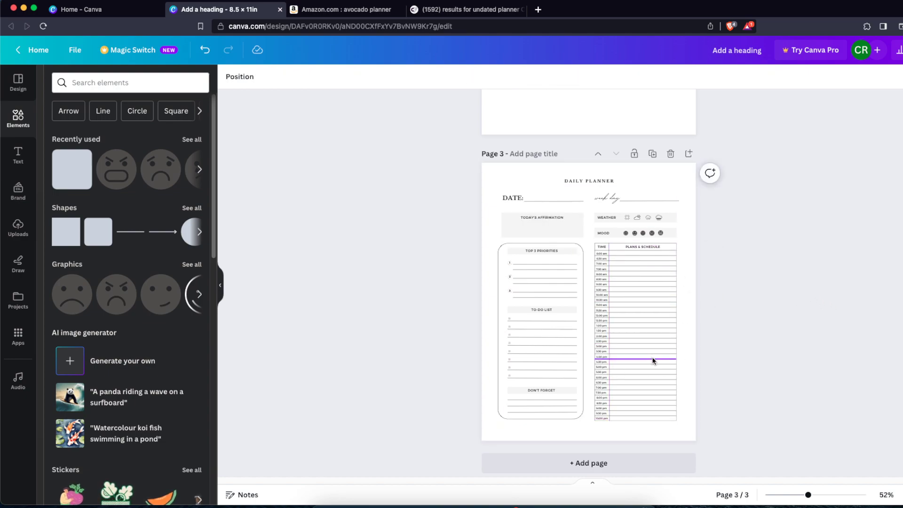
Add a blank page after the daily planner page.
scroll(649, 465, "down", 1)
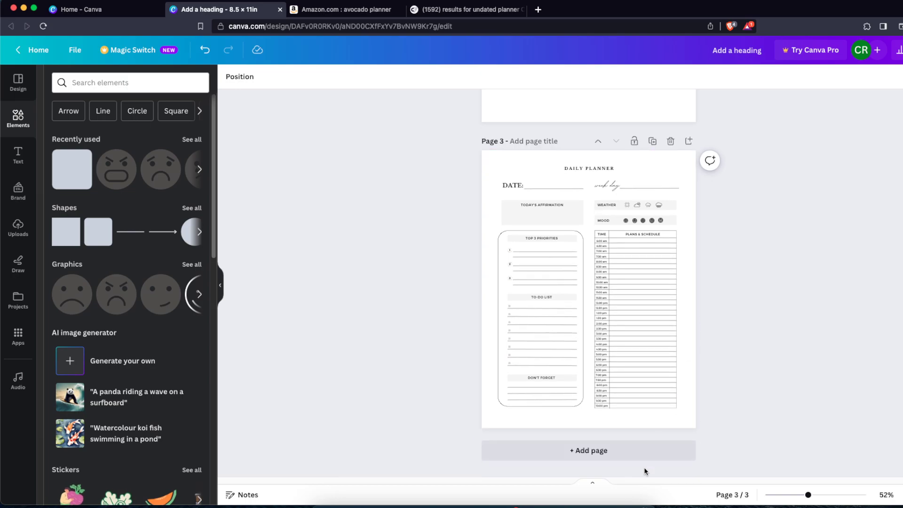
left_click(611, 451)
left_click(345, 218)
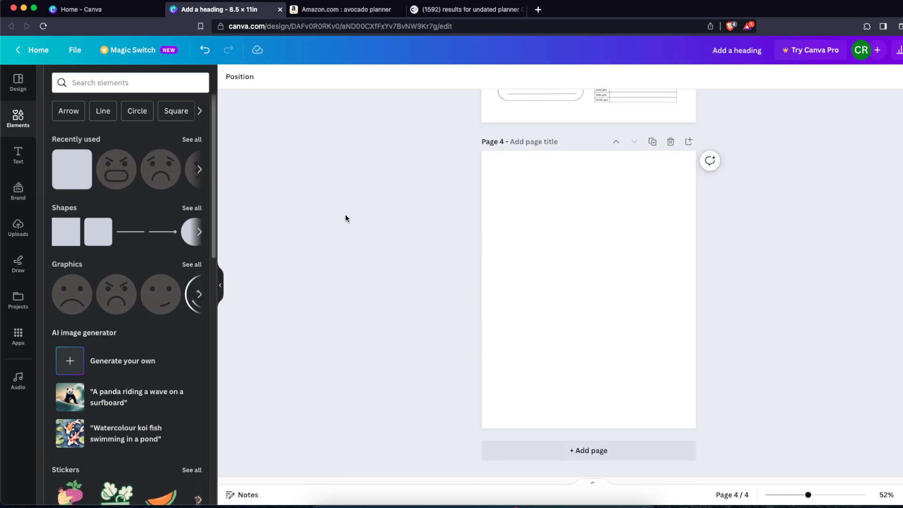
Search the design templates for "weekly PLANNER".
left_click(6, 88)
left_click(59, 79)
left_click(90, 83)
key("BackSpace")
key("BackSpace")
key("BackSpace")
key("BackSpace")
key("BackSpace")
key("BackSpace")
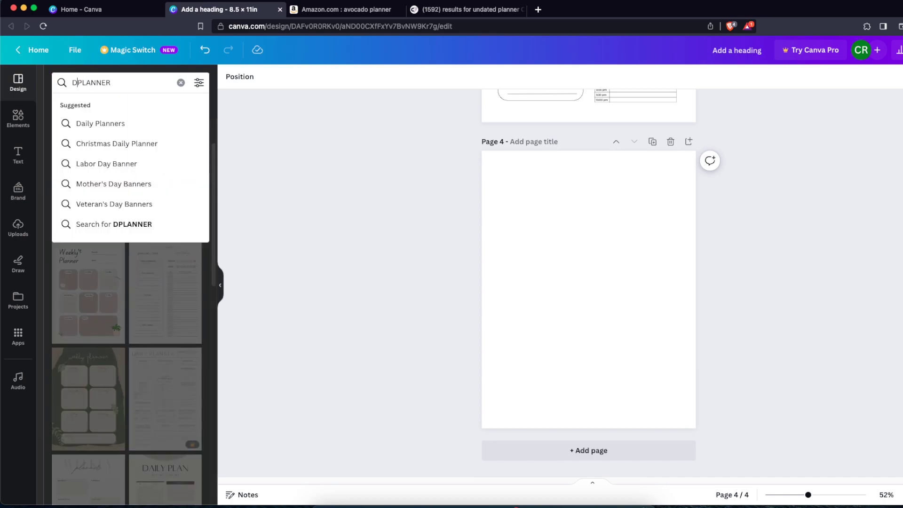
type("weekly")
key("Return")
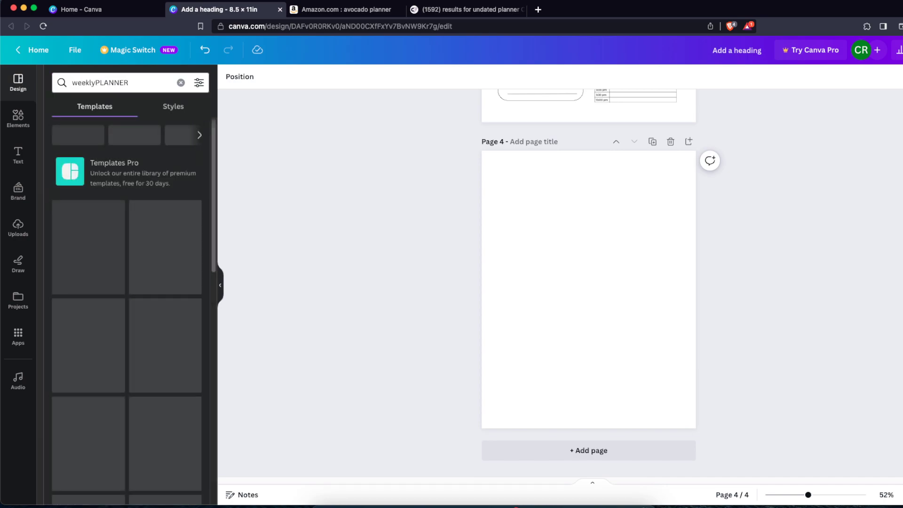
left_click(96, 82)
type("\\")
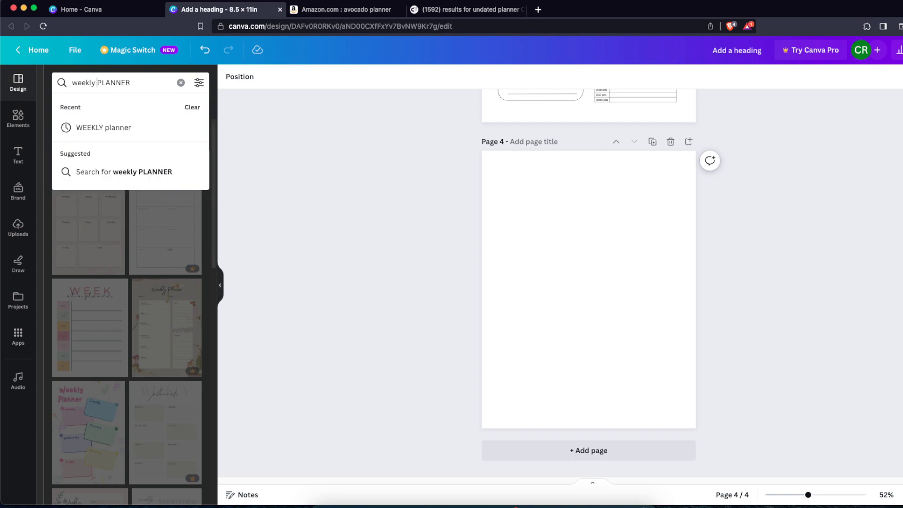
key("BackSpace")
key("Return")
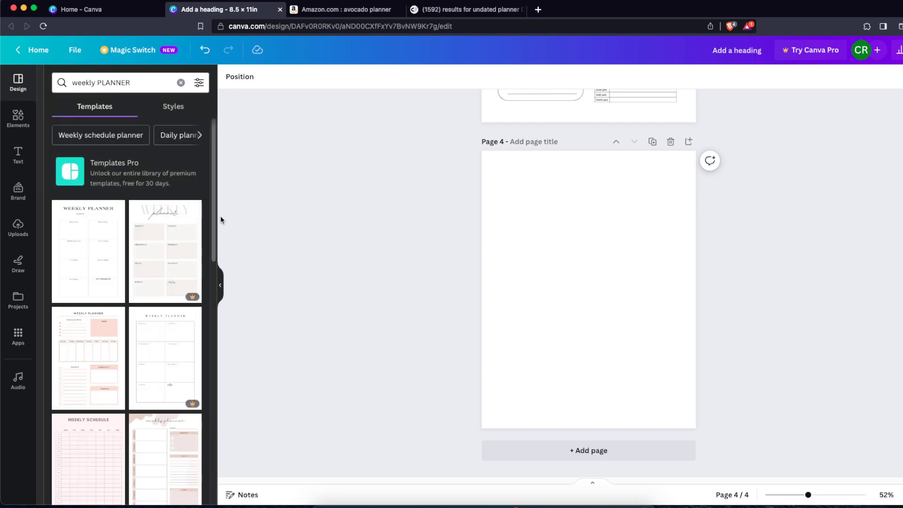
Apply the Elegant Minimalist Weekly Planner template to the blank page 4.
scroll(517, 226, "up", 10)
scroll(699, 128, "down", 5)
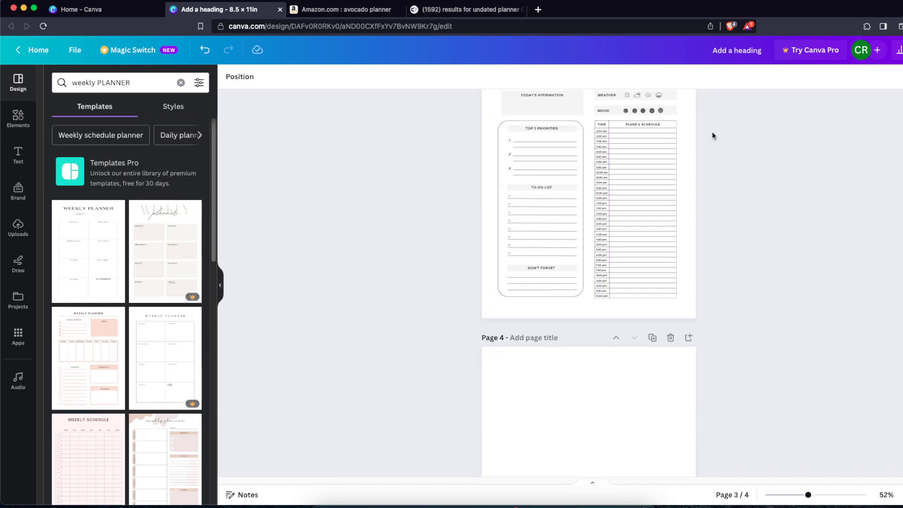
scroll(428, 268, "up", 4)
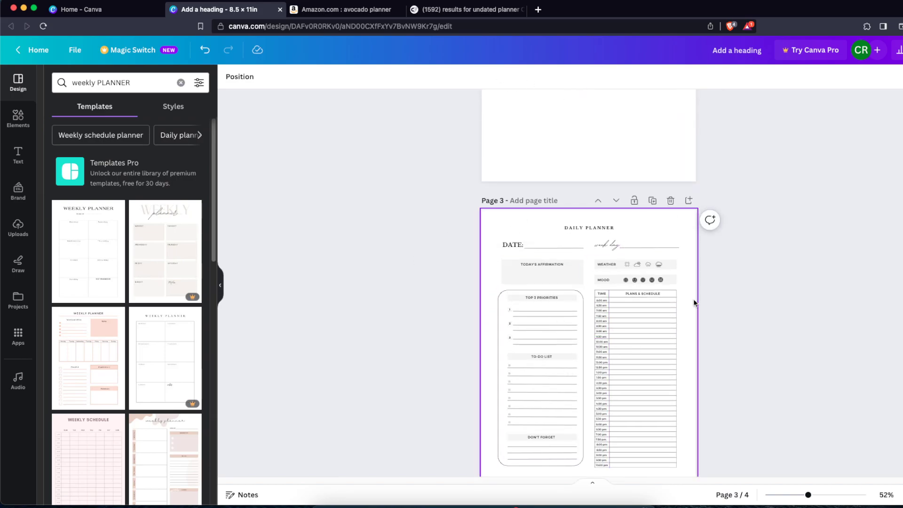
scroll(696, 297, "down", 8)
scroll(699, 297, "down", 1)
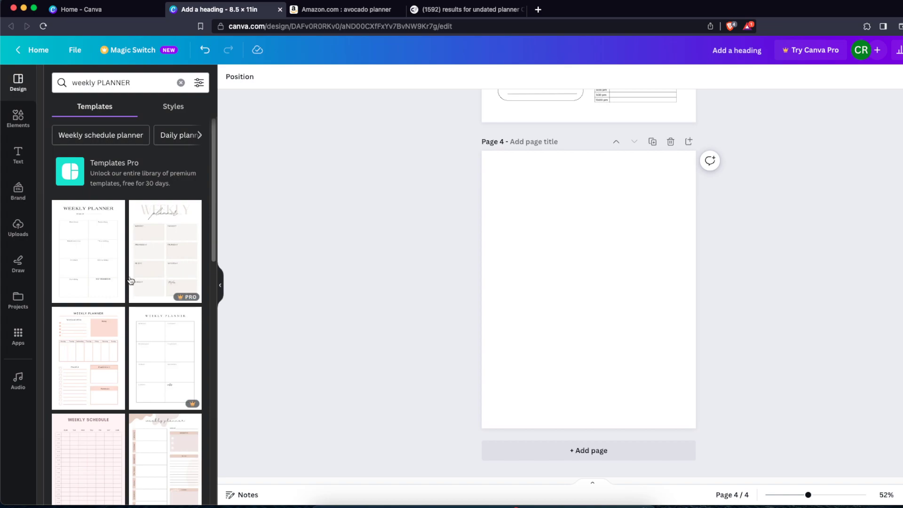
left_click(106, 258)
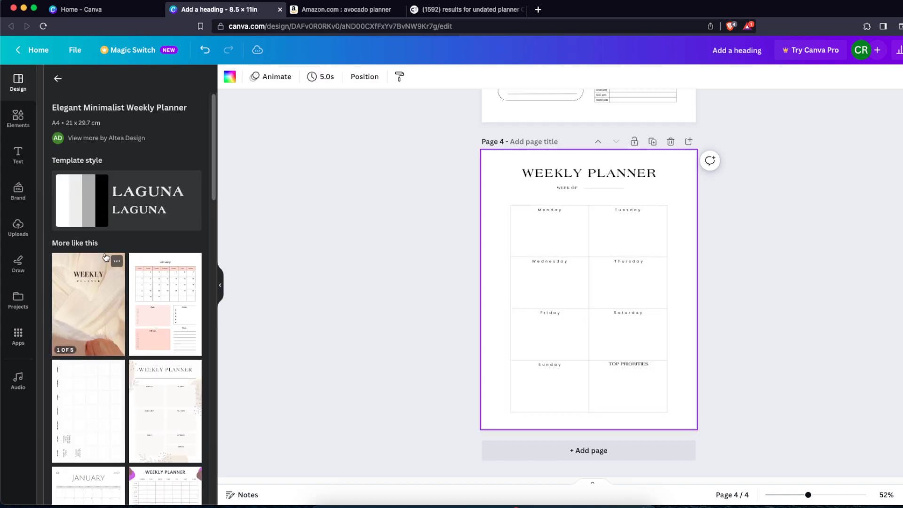
Change the WEEKLY PLANNER title's font to Libre Baskerville and apply the change to all Laguna text in the design.
scroll(407, 262, "up", 2)
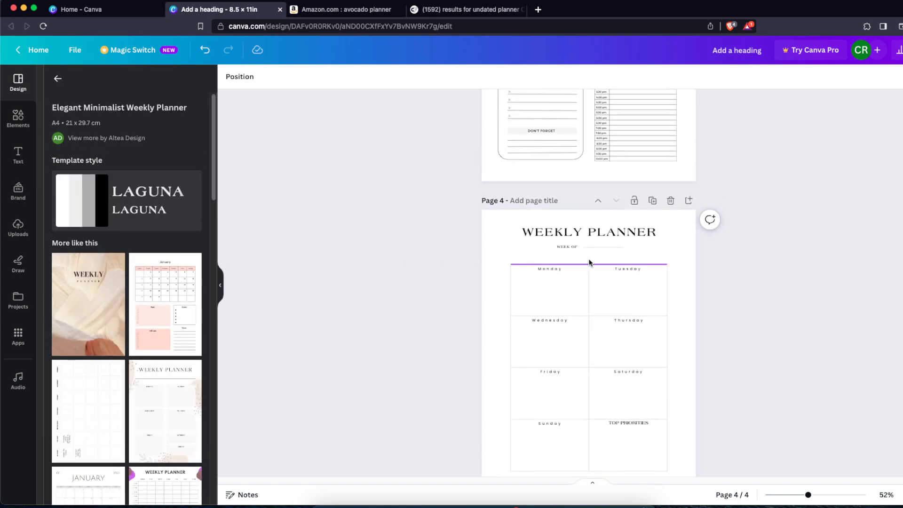
left_click(588, 217)
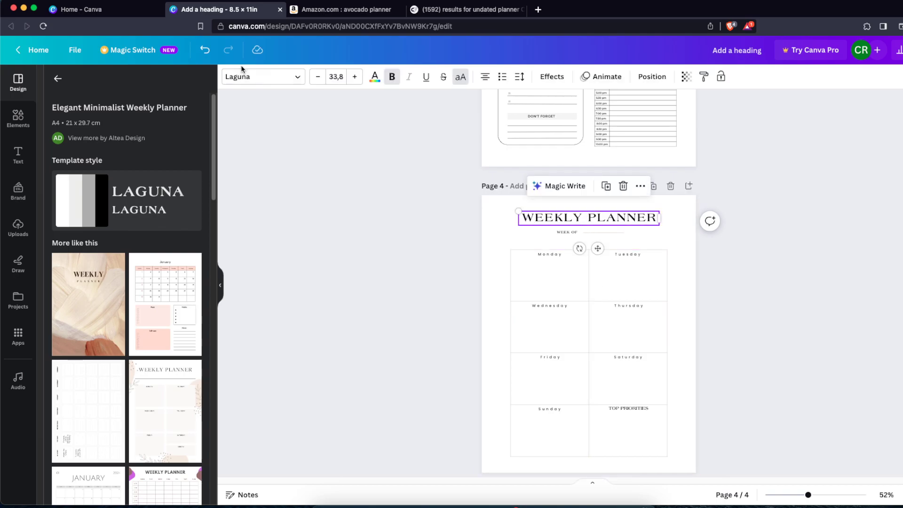
left_click(254, 76)
scroll(397, 292, "up", 5)
scroll(556, 140, "up", 1)
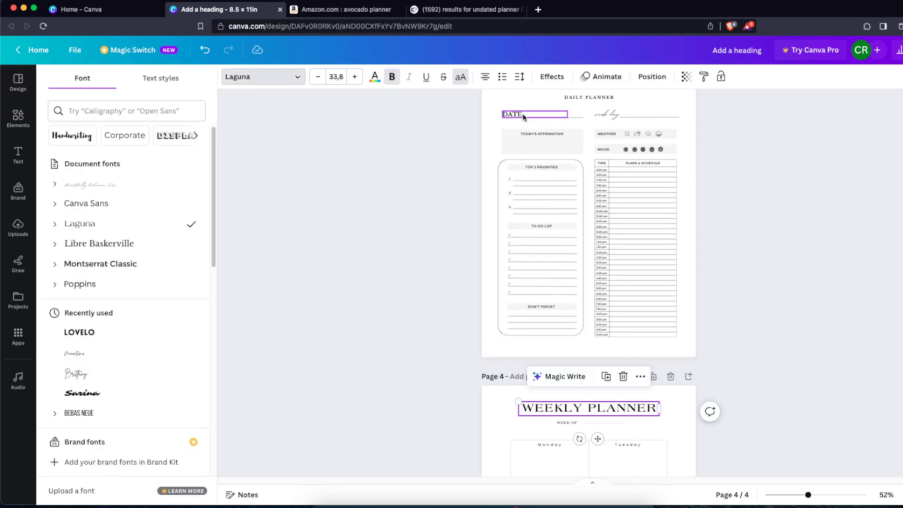
left_click(137, 243)
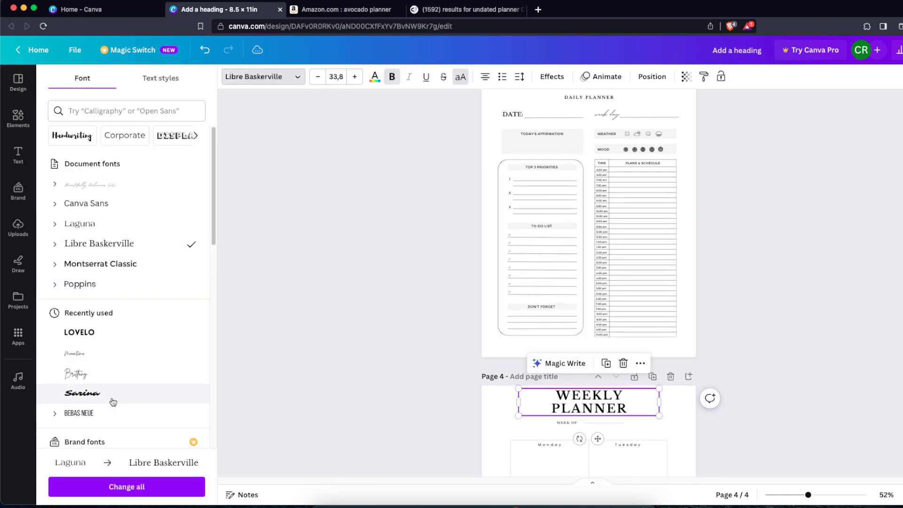
left_click(118, 487)
Change the Monday label's font to Montserrat Classic and apply the change to all Poppins text in the design.
scroll(413, 394, "down", 5)
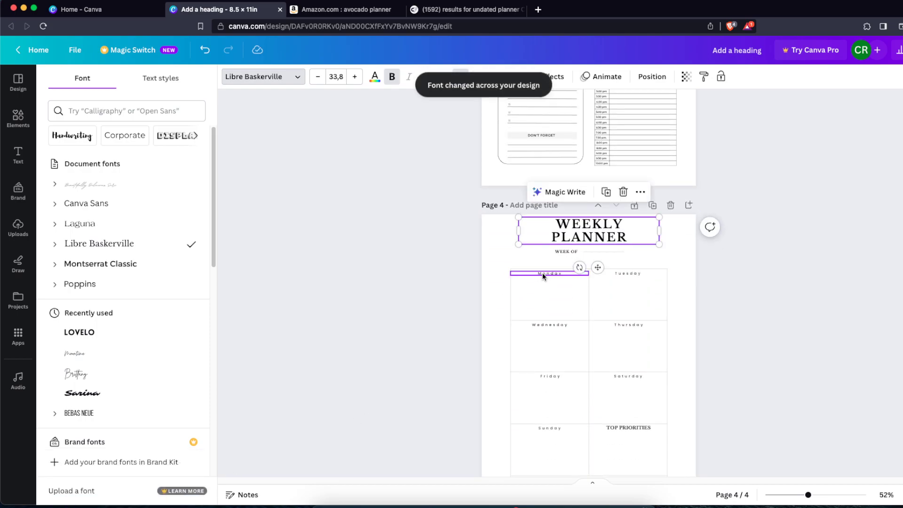
left_click(543, 272)
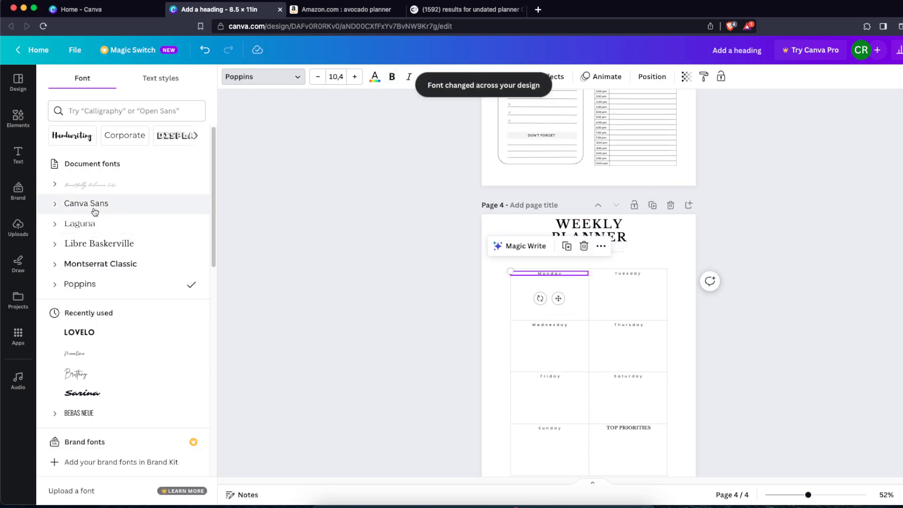
left_click(90, 264)
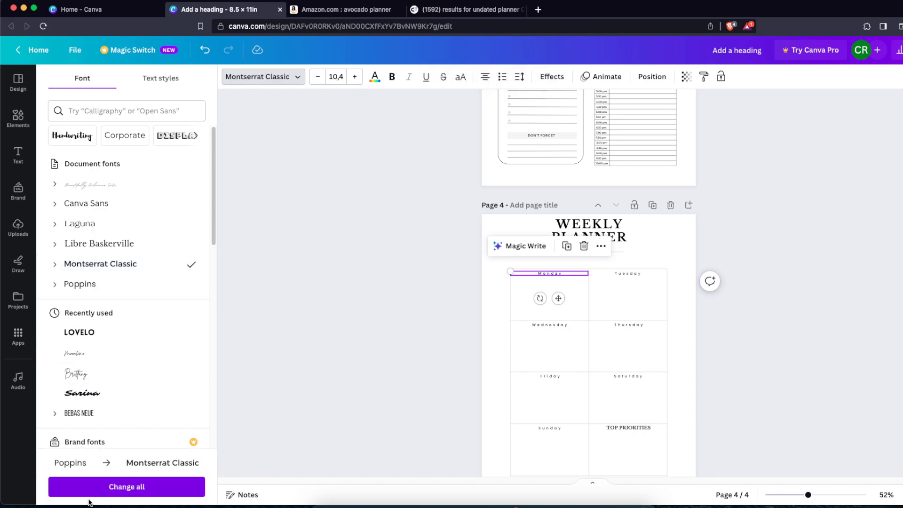
left_click(91, 489)
left_click(367, 411)
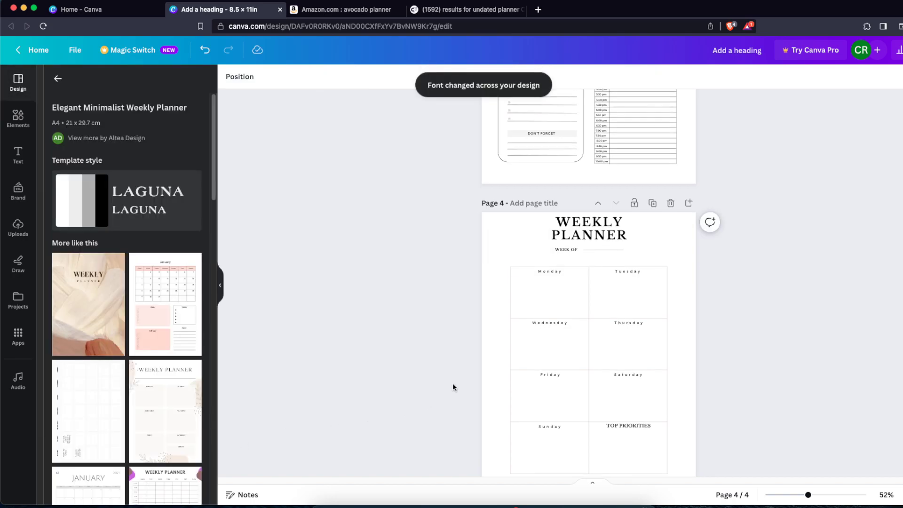
Set the WEEKLY PLANNER title's font size to 11.3 to match the DAILY PLANNER title.
scroll(453, 384, "down", 2)
scroll(501, 367, "up", 5)
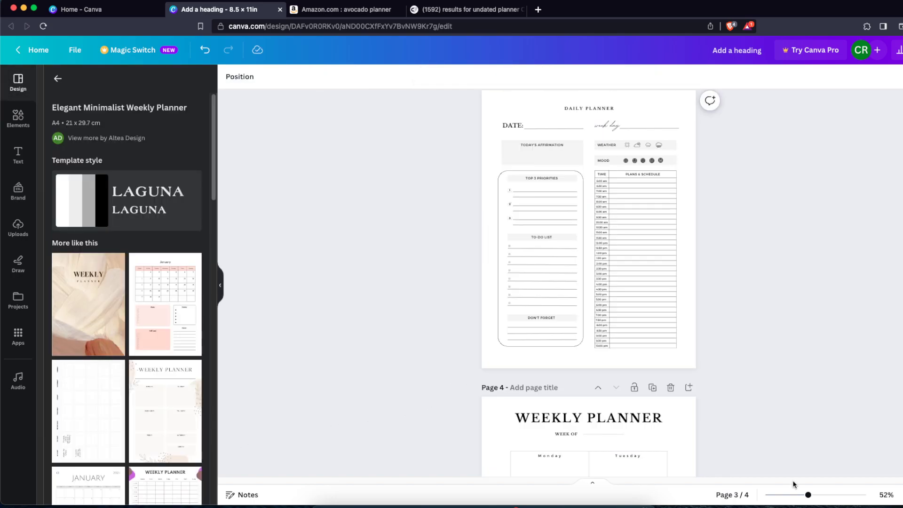
left_click(595, 108)
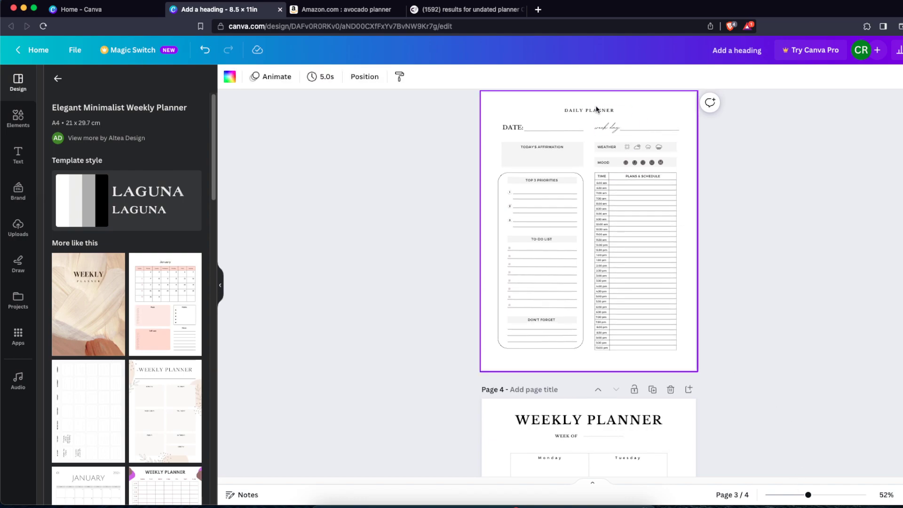
left_click(598, 111)
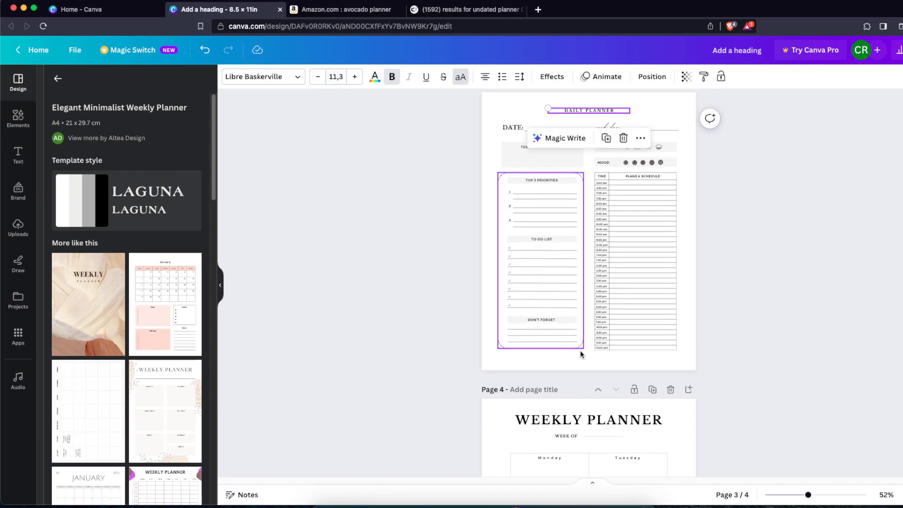
left_click(588, 419)
left_click(343, 75)
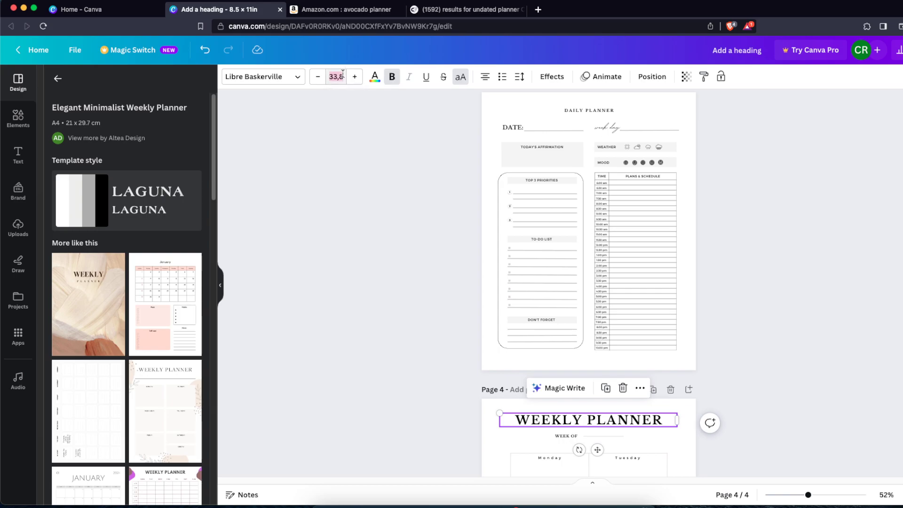
type("11.3")
key("Return")
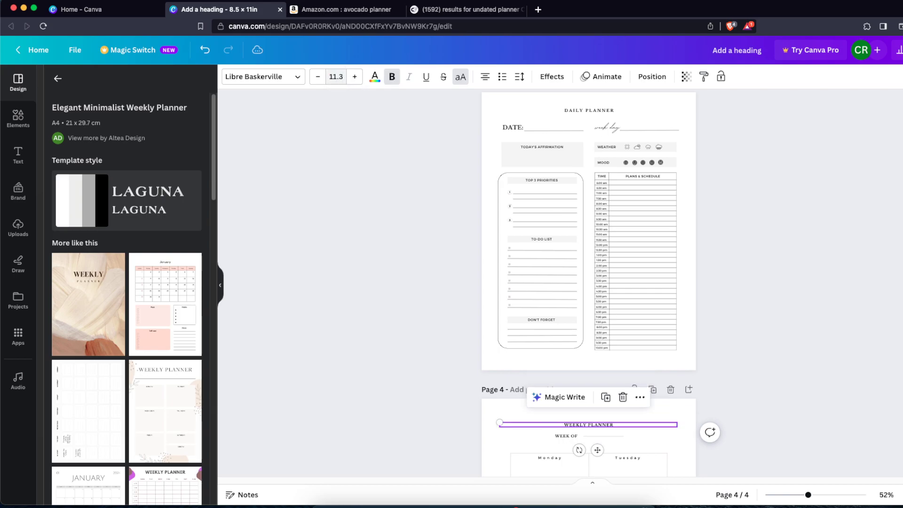
left_click(793, 260)
Copy the script week day label from the daily planner page and delete the WEEK OF label and line on page 4.
scroll(724, 329, "down", 2)
left_click(619, 366)
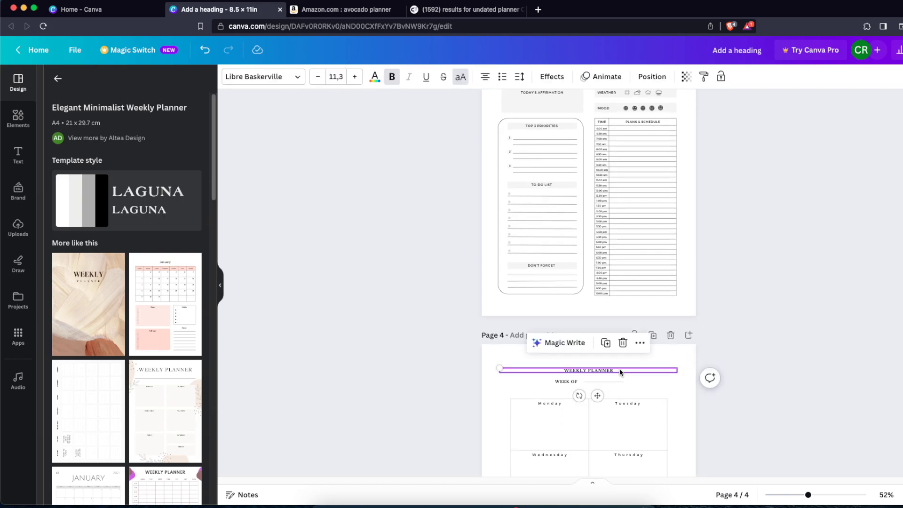
left_click(812, 343)
scroll(732, 324, "up", 5)
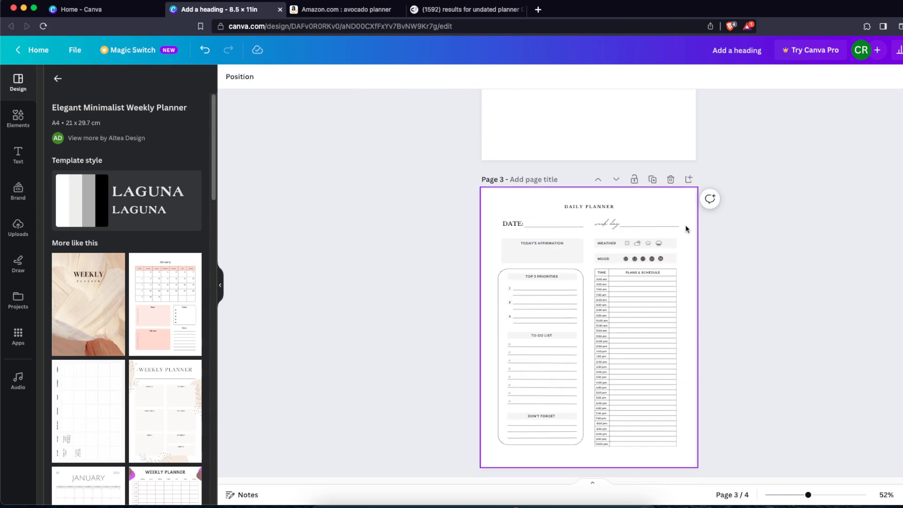
left_click(617, 228)
scroll(642, 247, "down", 6)
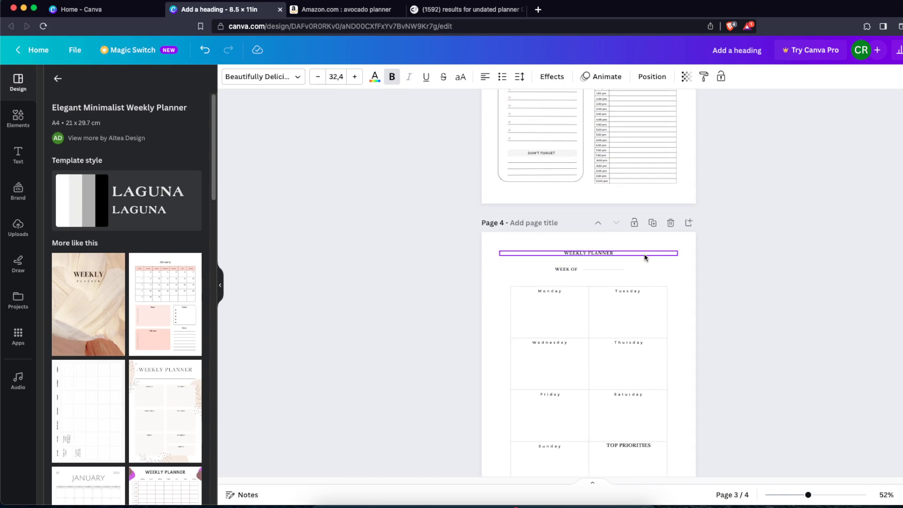
left_click(664, 254)
key("Delete")
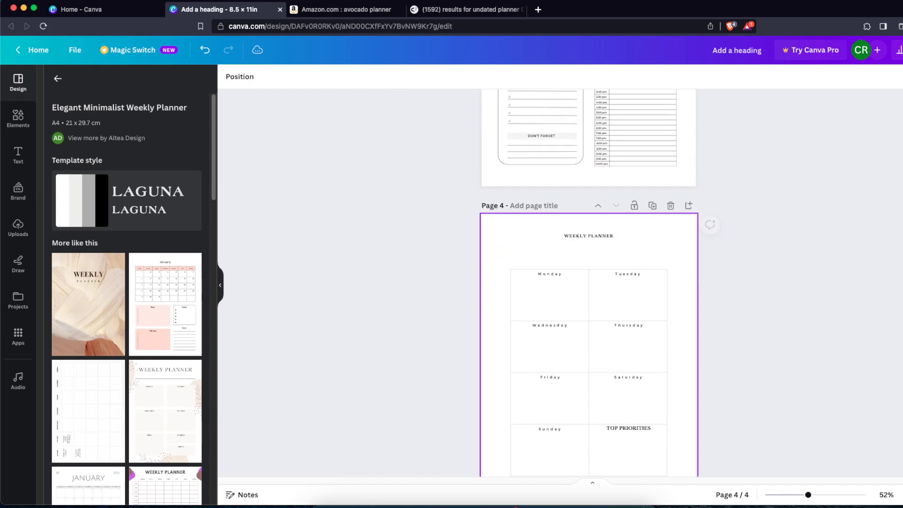
Paste the copied script label below the WEEKLY PLANNER title on page 4 and change its text to "week of".
scroll(563, 252, "down", 1)
key("super+v")
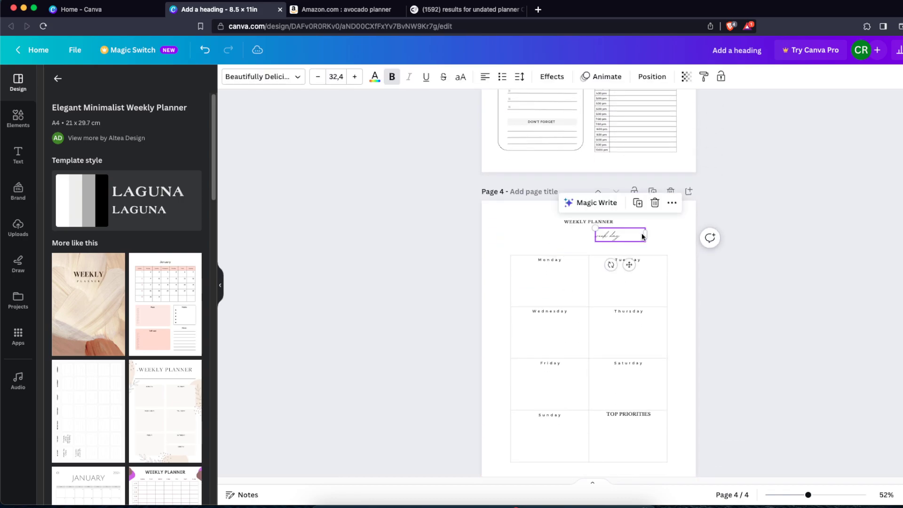
left_click_drag(625, 236, 581, 242)
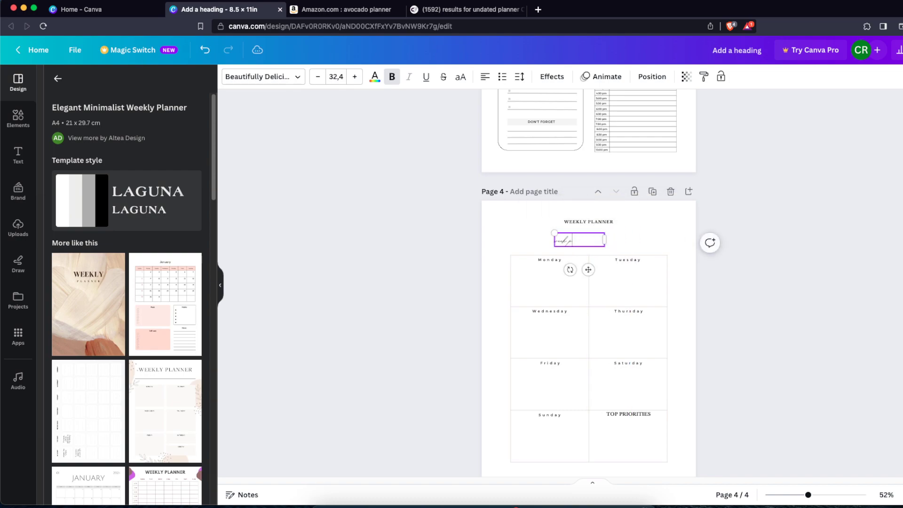
left_click(744, 253)
Copy the line beside the daily page's week day label and place it after the "week of" label on page 4.
scroll(642, 168, "up", 5)
left_click(651, 104)
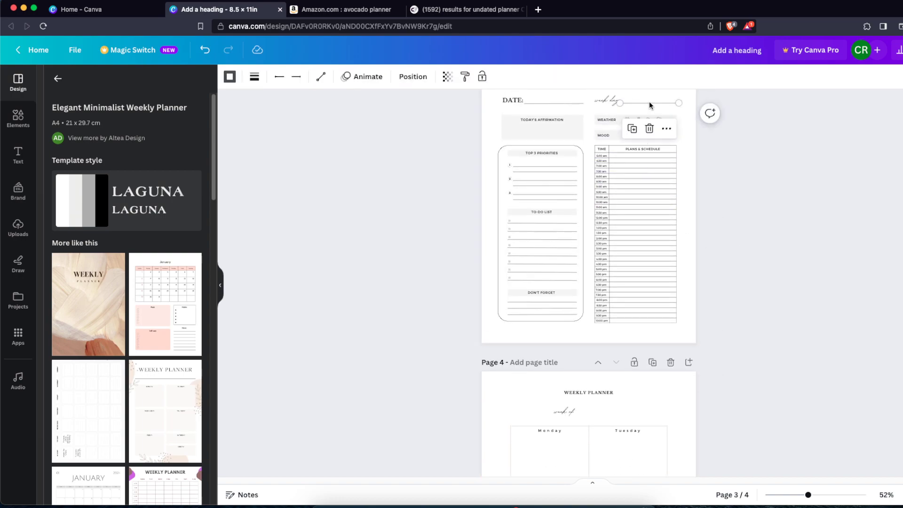
left_click(638, 376)
key("ctrl+v")
left_click_drag(659, 416, 621, 423)
left_click(710, 411)
scroll(677, 343, "down", 3)
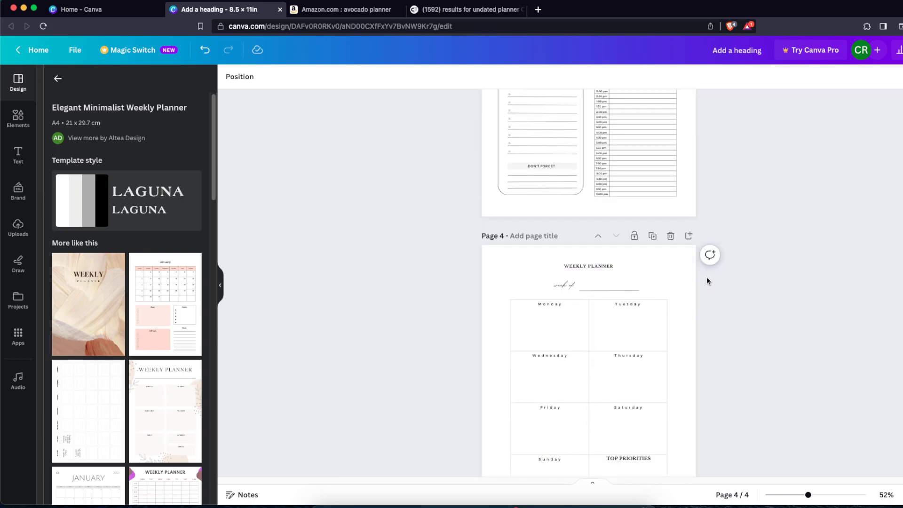
Add page 5 and apply the January page of the White And Pink Simple Floral Monthly Calendar 2023 Planner template.
scroll(708, 280, "up", 5)
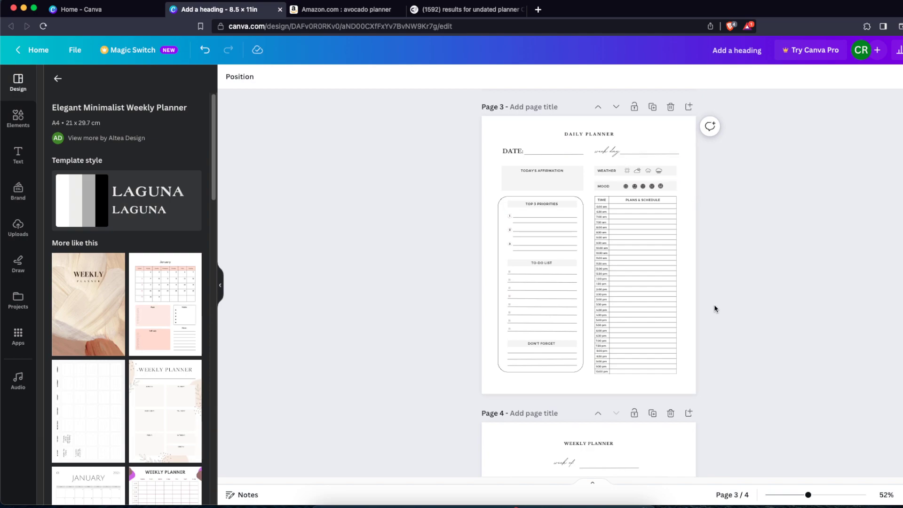
scroll(686, 313, "down", 7)
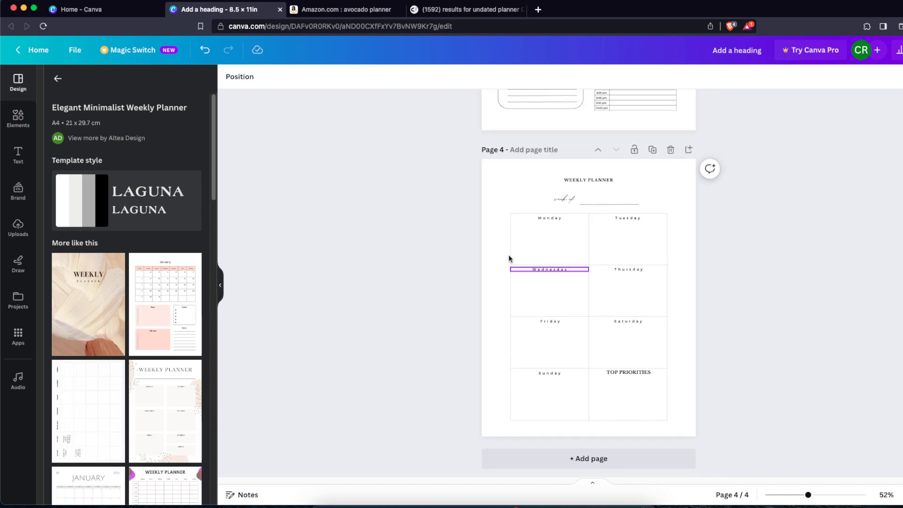
left_click(654, 460)
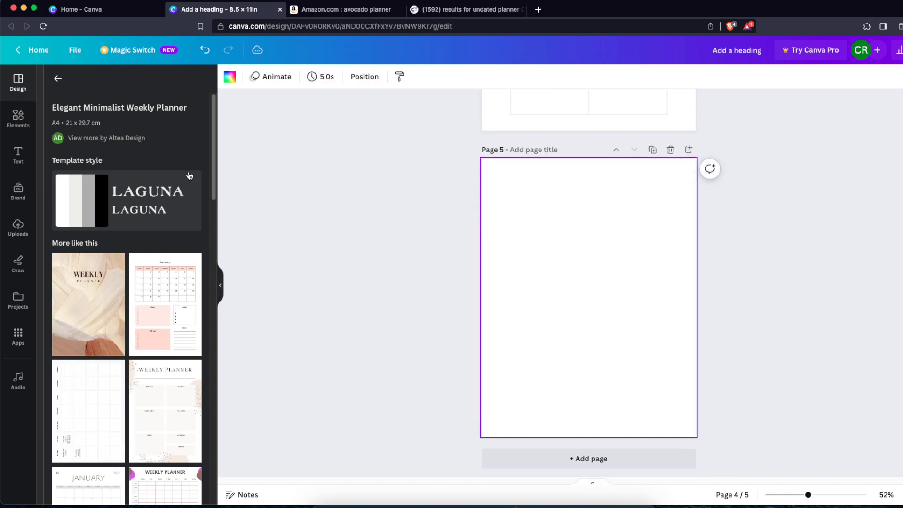
left_click(194, 344)
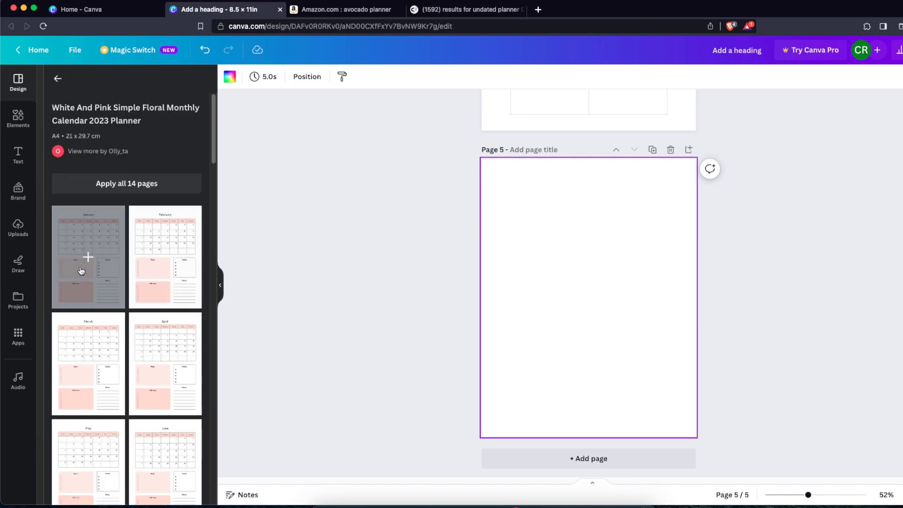
scroll(156, 358, "down", 2)
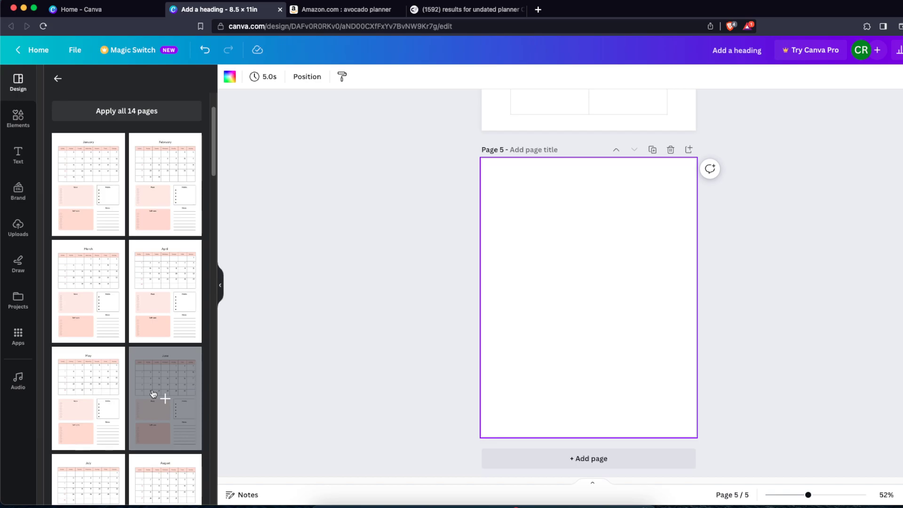
scroll(153, 393, "down", 7)
scroll(163, 349, "down", 4)
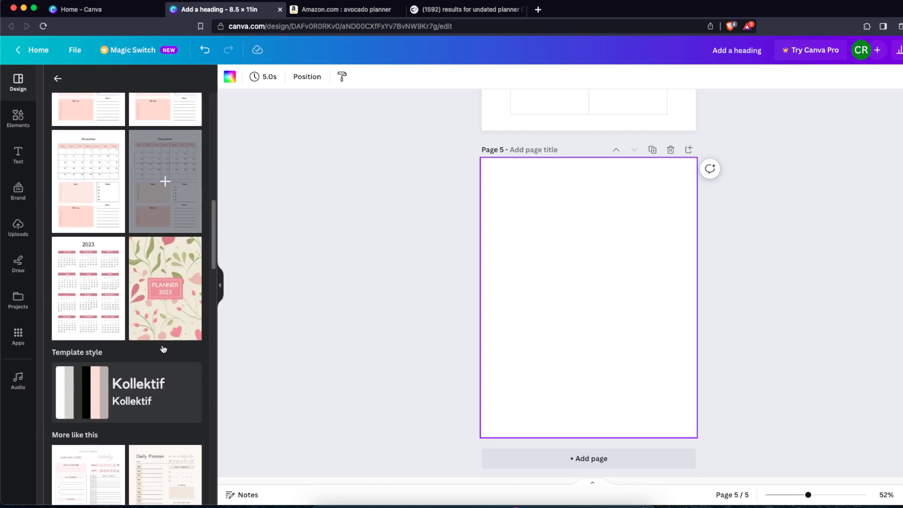
scroll(162, 346, "up", 15)
left_click(113, 296)
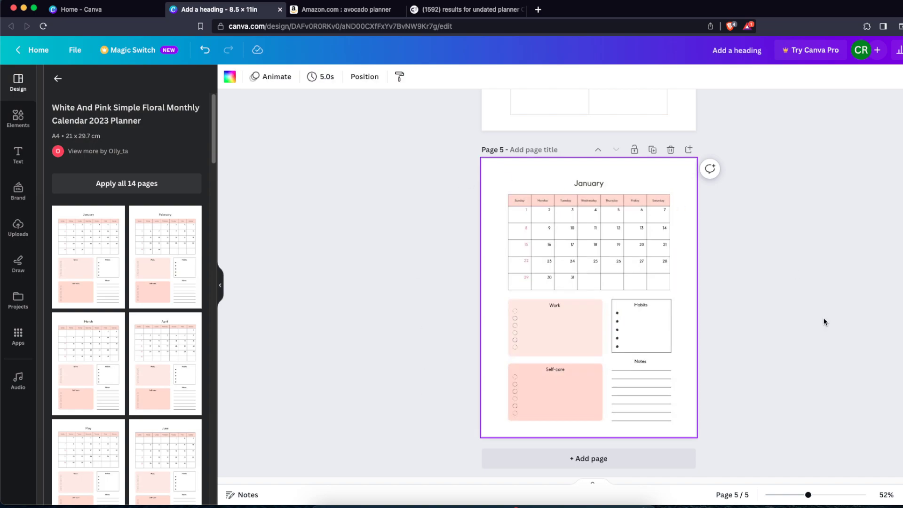
Add a blank page 6 and search the templates for "monthly PLANNER".
left_click(657, 467)
left_click(57, 78)
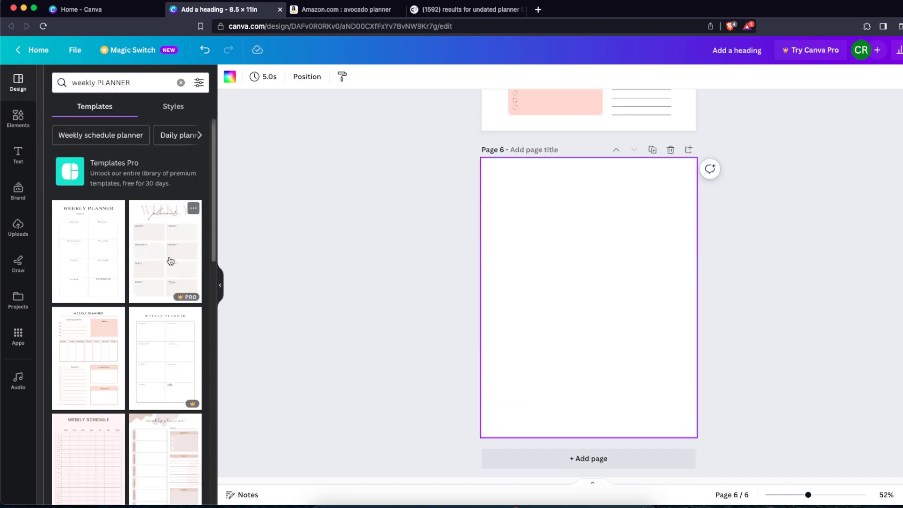
double_click(81, 83)
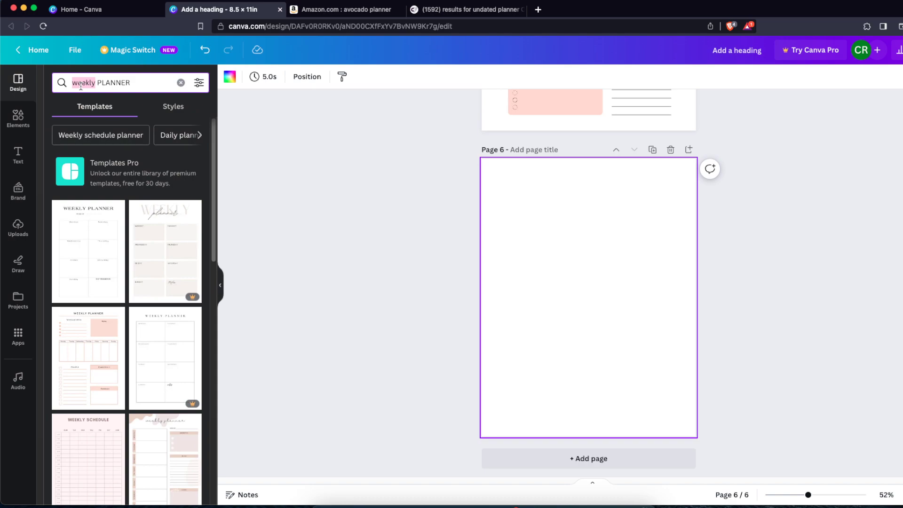
type("month")
key("Return")
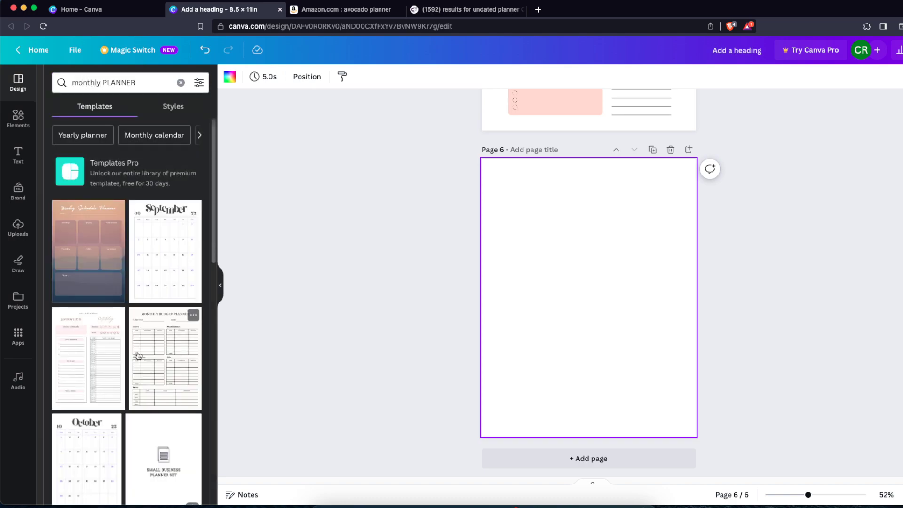
left_click(103, 356)
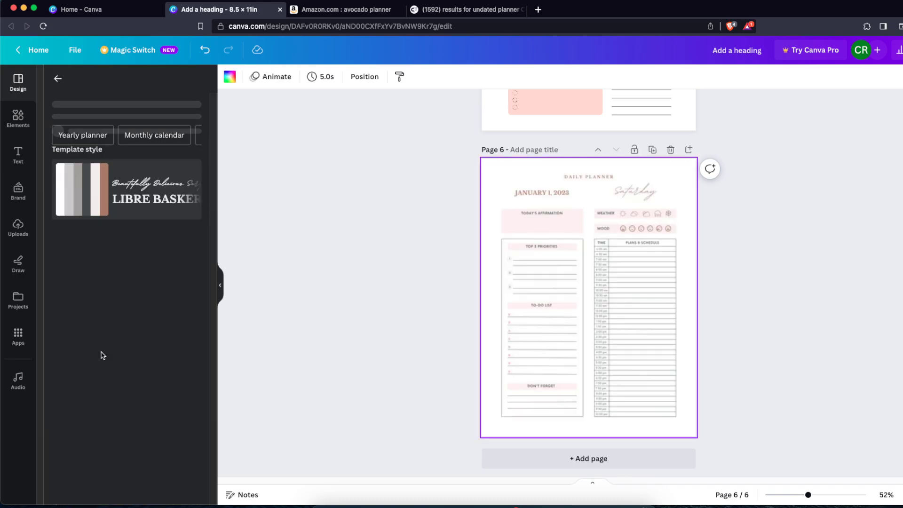
left_click(754, 338)
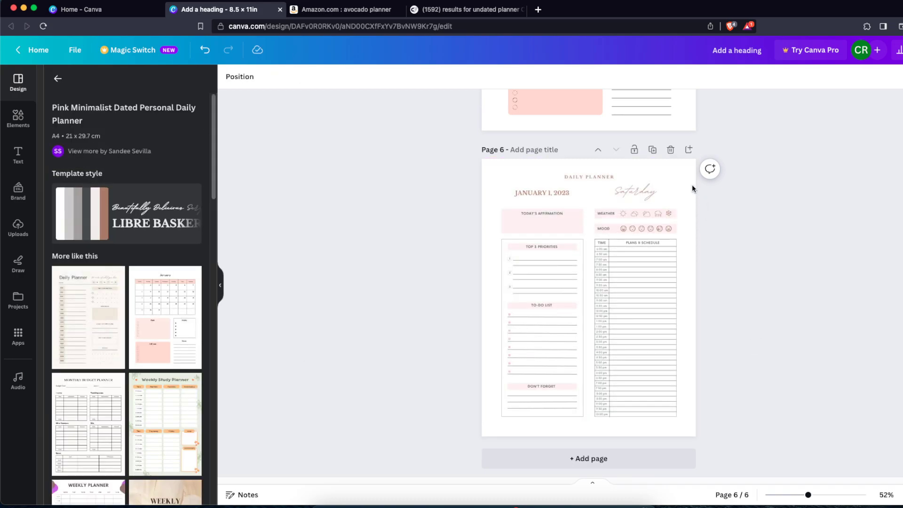
left_click(671, 149)
Try to apply the White Beige Minimalist Classy Customizable Monthly Calendar template to page 6.
scroll(599, 441, "down", 6)
scroll(116, 338, "down", 8)
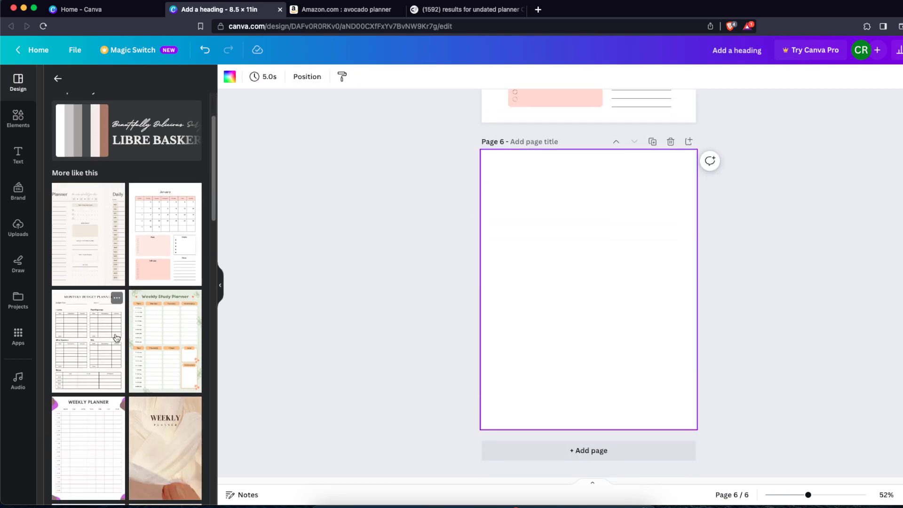
scroll(117, 337, "up", 10)
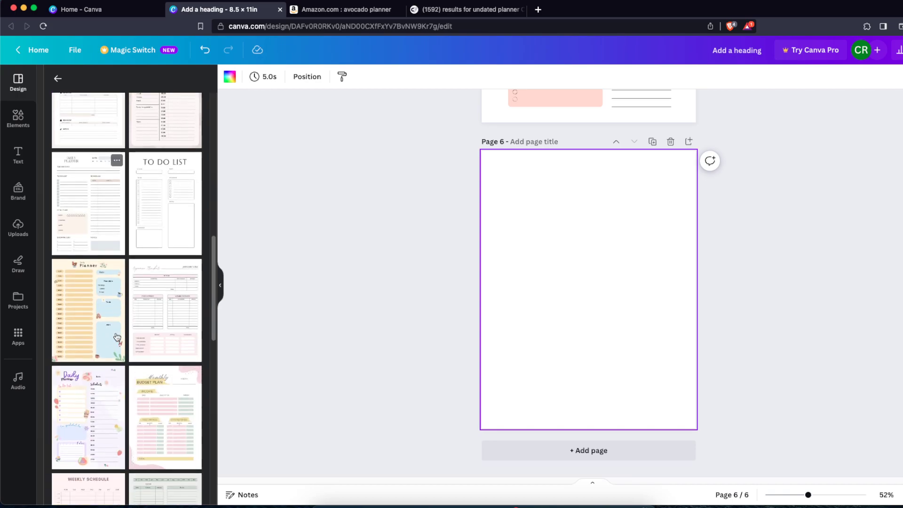
left_click(58, 79)
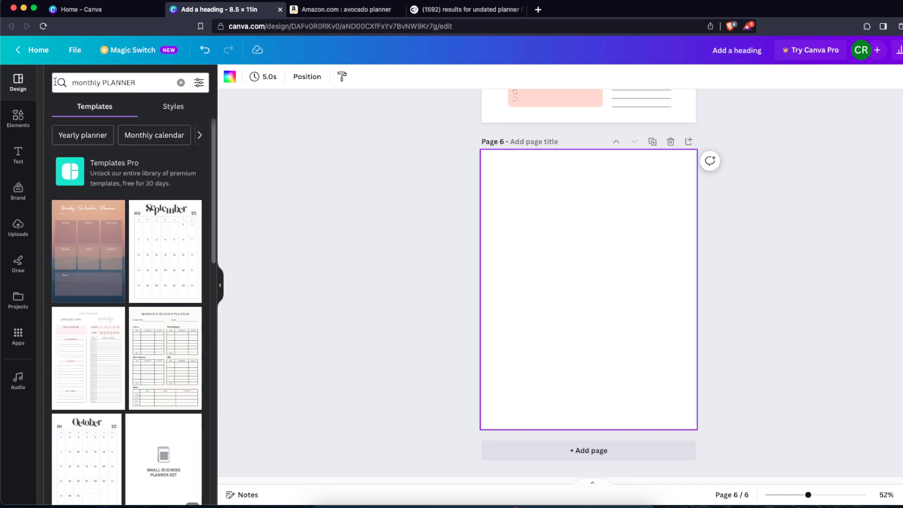
scroll(168, 295, "down", 4)
scroll(168, 295, "down", 4)
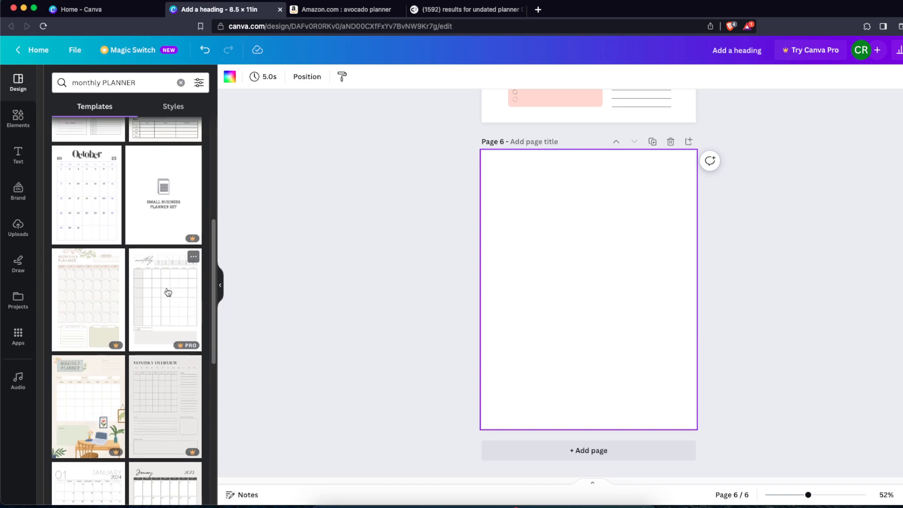
left_click(168, 292)
left_click(732, 130)
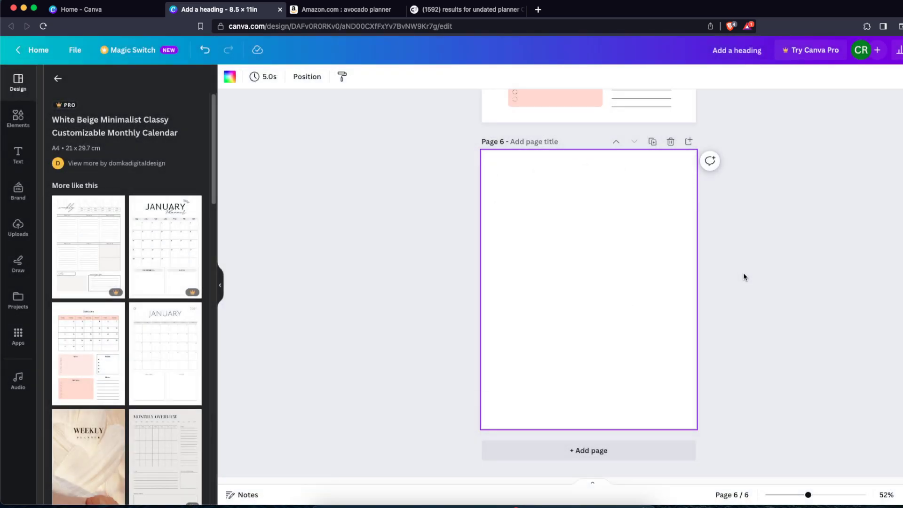
Apply the January page of the White Simple Minimalist Monthly Year 2024 Planner A4 template to page 6.
scroll(174, 313, "down", 4)
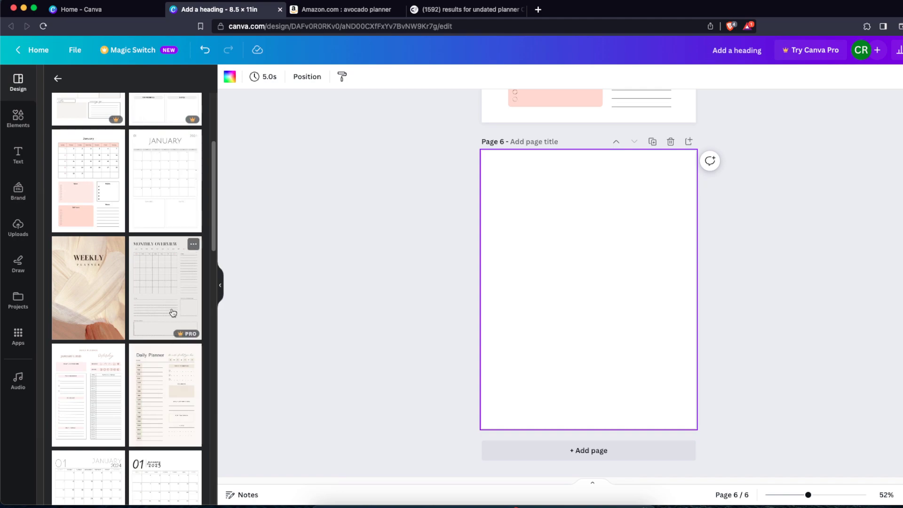
left_click(169, 176)
scroll(141, 338, "down", 5)
scroll(100, 266, "up", 5)
left_click(88, 257)
scroll(764, 286, "up", 5)
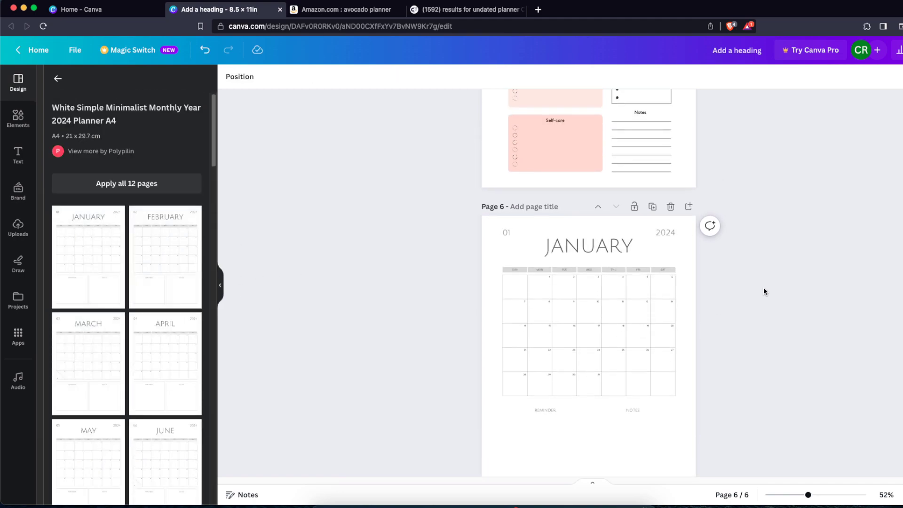
Compare the two January calendar pages and delete page 6 with the 2024 calendar.
scroll(637, 283, "down", 3)
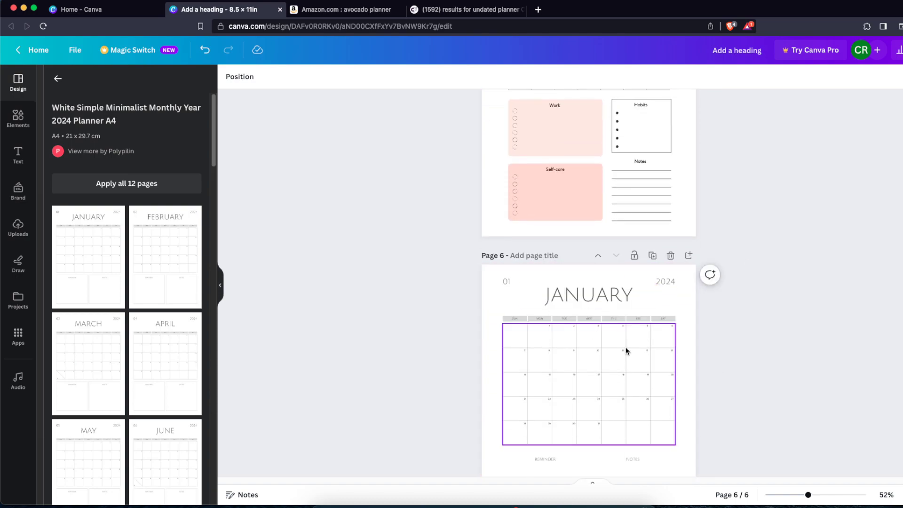
scroll(625, 350, "down", 3)
scroll(623, 342, "up", 10)
scroll(623, 343, "down", 4)
scroll(691, 301, "down", 6)
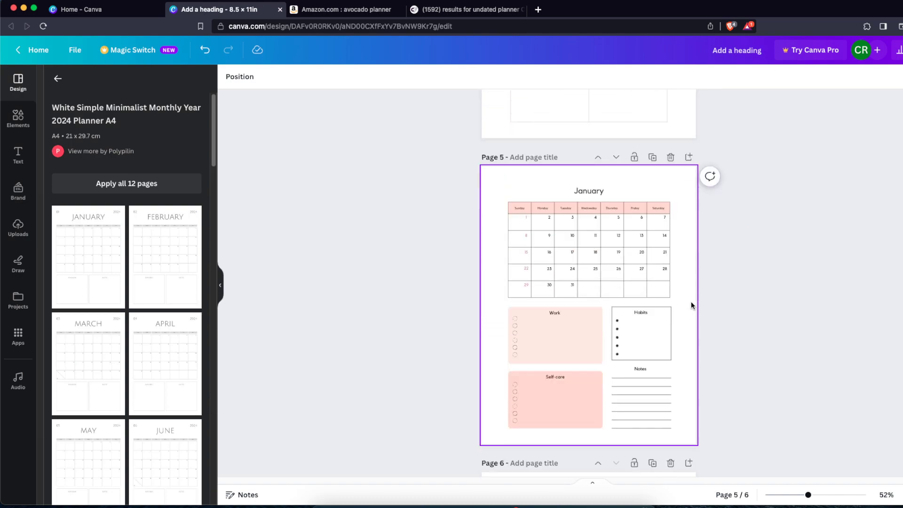
left_click(664, 151)
left_click(671, 141)
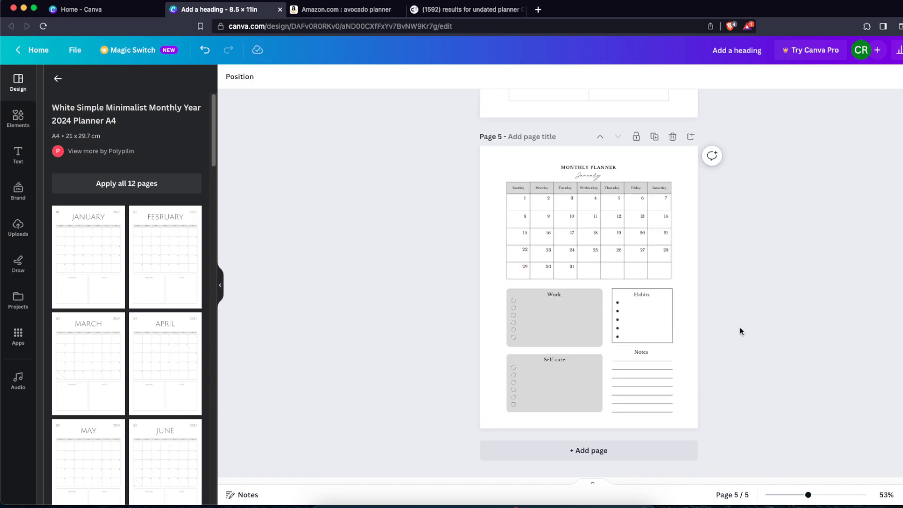
left_click_drag(542, 176, 800, 442)
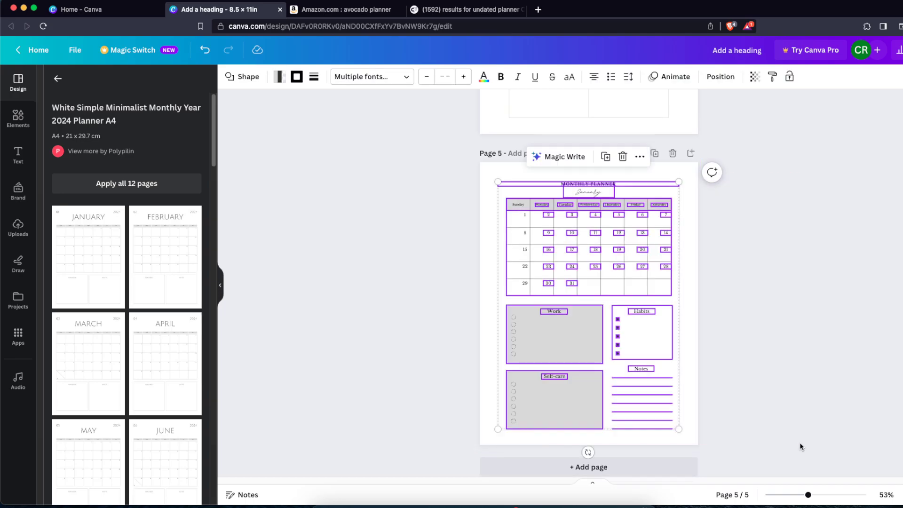
scroll(771, 362, "up", 10)
scroll(748, 352, "down", 10)
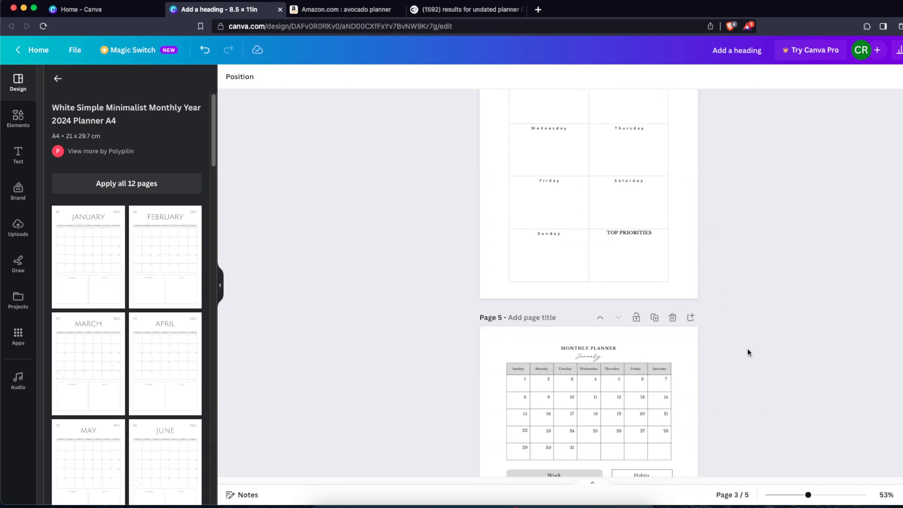
Show all pages in a grid and duplicate the daily planner page three times.
left_click(872, 503)
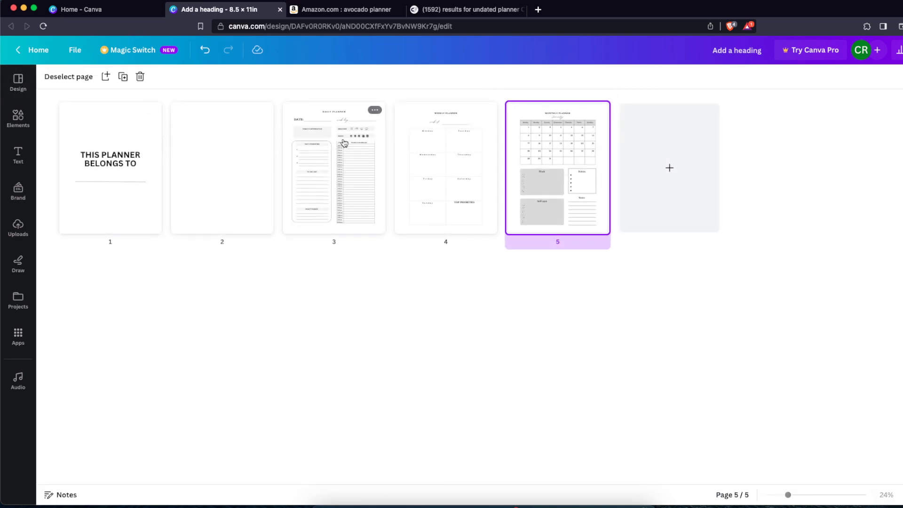
left_click(353, 153)
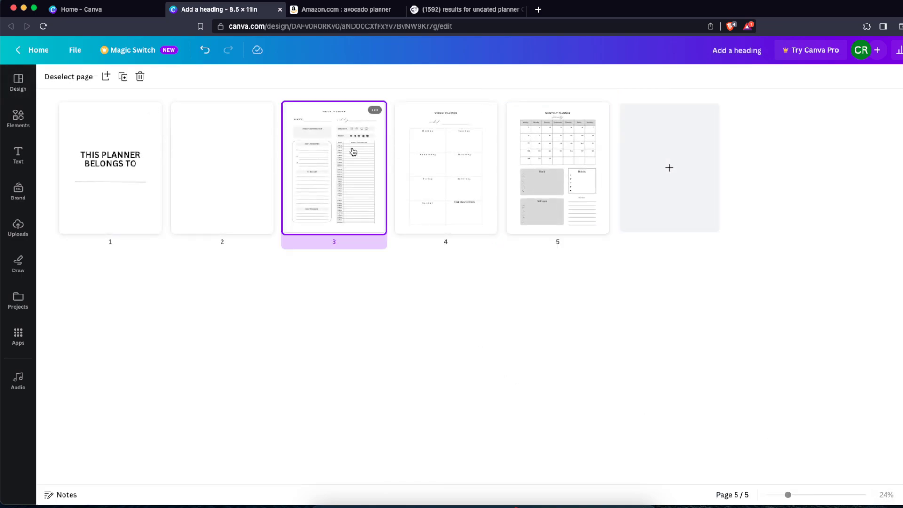
key("super+d")
key("super+d")
key("super+d")
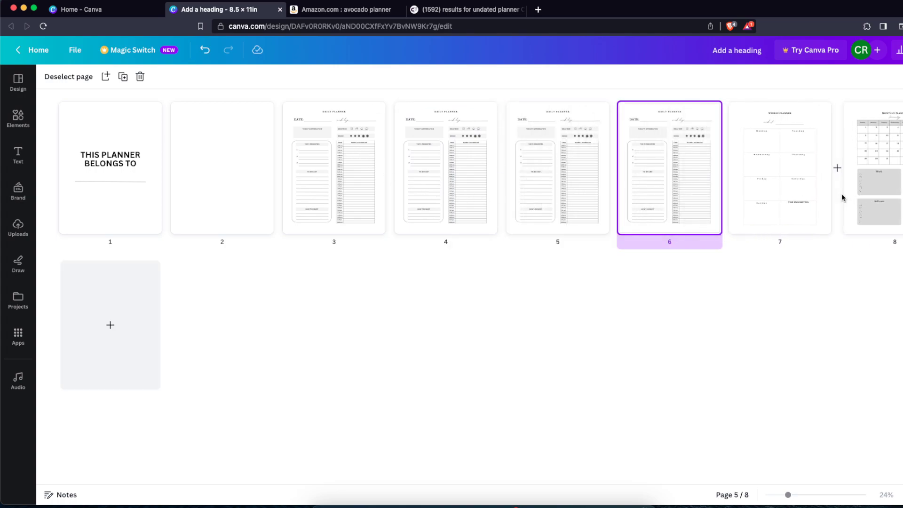
Duplicate the last daily planner page once and the weekly planner page four times.
key("super+d")
left_click(896, 184)
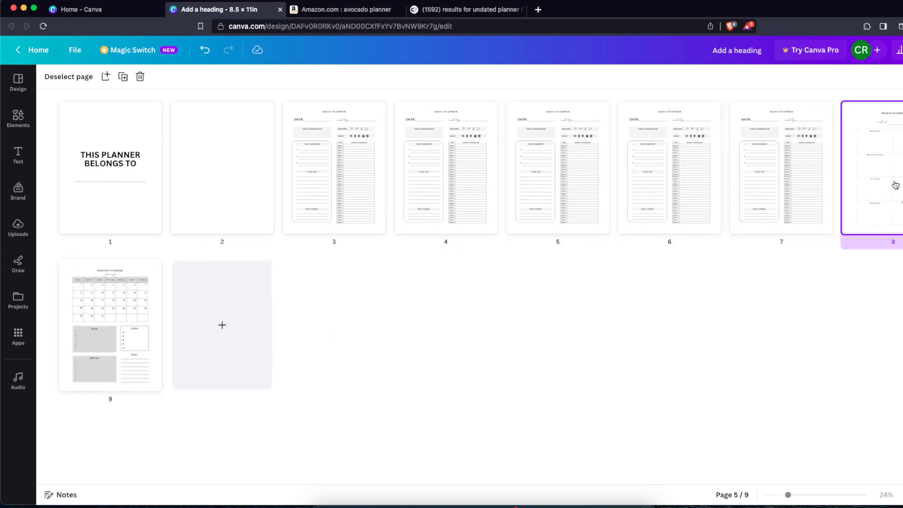
key("super+d")
key("super+d")
key("super+d")
key("super+d")
Move one daily planner page between the weekly pages at position 10 and duplicate it five times.
left_click_drag(431, 296, 528, 194)
left_click_drag(555, 238, 195, 326)
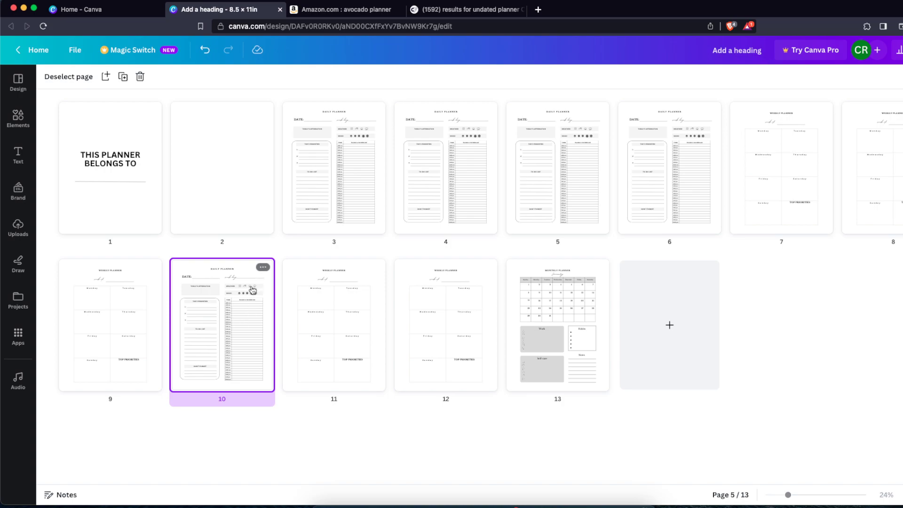
key("ctrl+d")
key("ctrl+d")
key("ctrl+d")
key("ctrl+d")
key("ctrl+d")
Move the monthly planner page to position 3 and a weekly planner page to position 4.
scroll(661, 328, "down", 2)
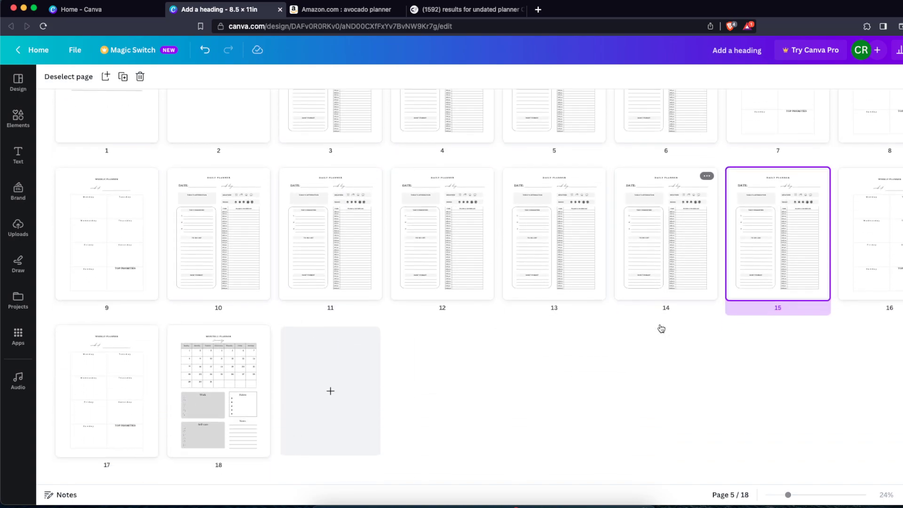
scroll(605, 188, "up", 2)
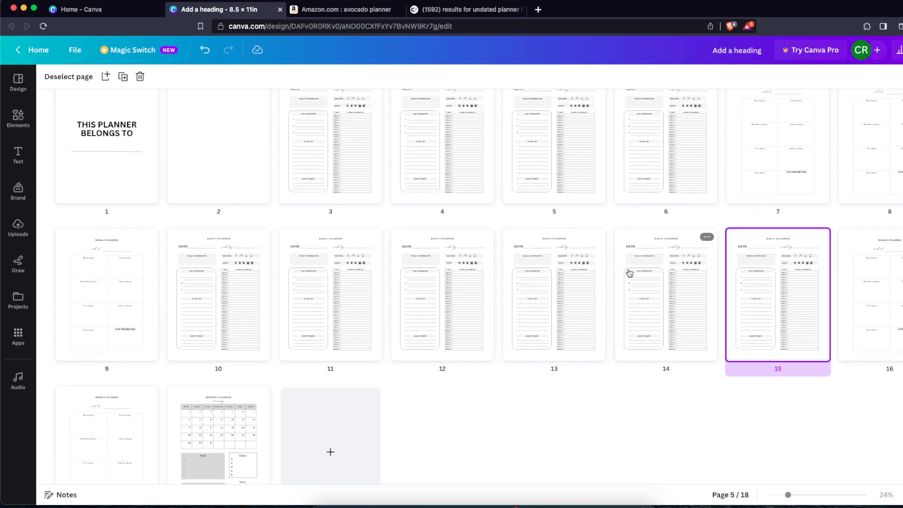
scroll(182, 386, "down", 2)
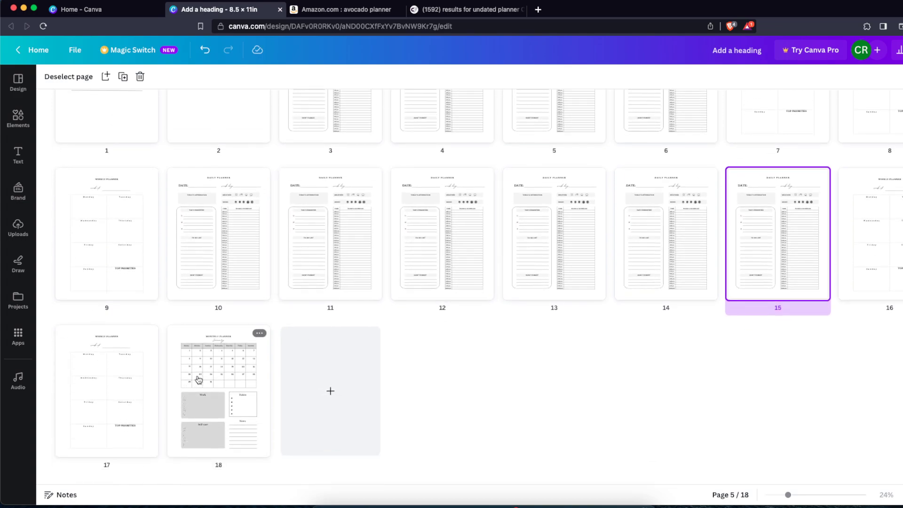
scroll(198, 380, "up", 1)
left_click_drag(197, 377, 278, 162)
left_click_drag(876, 173, 437, 176)
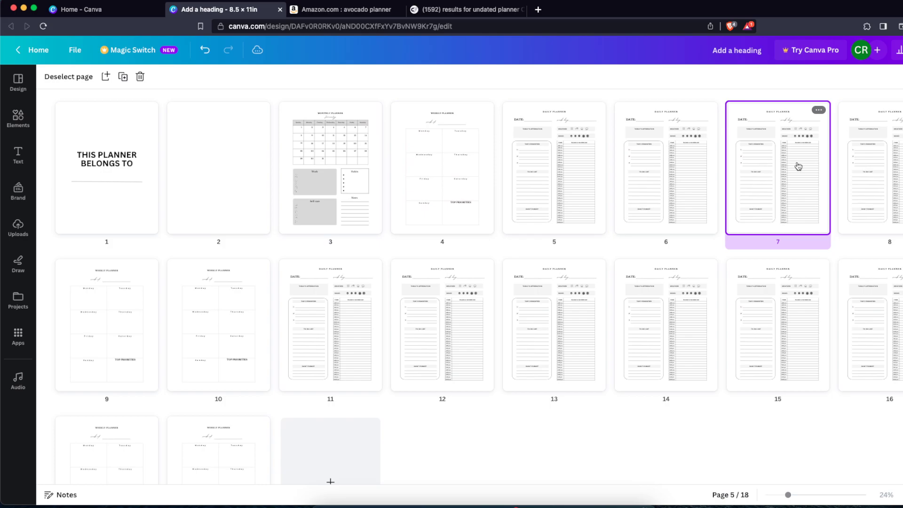
Move a daily planner page to position 9, ahead of the weekly pages, and duplicate it twice.
left_click_drag(304, 309, 71, 332)
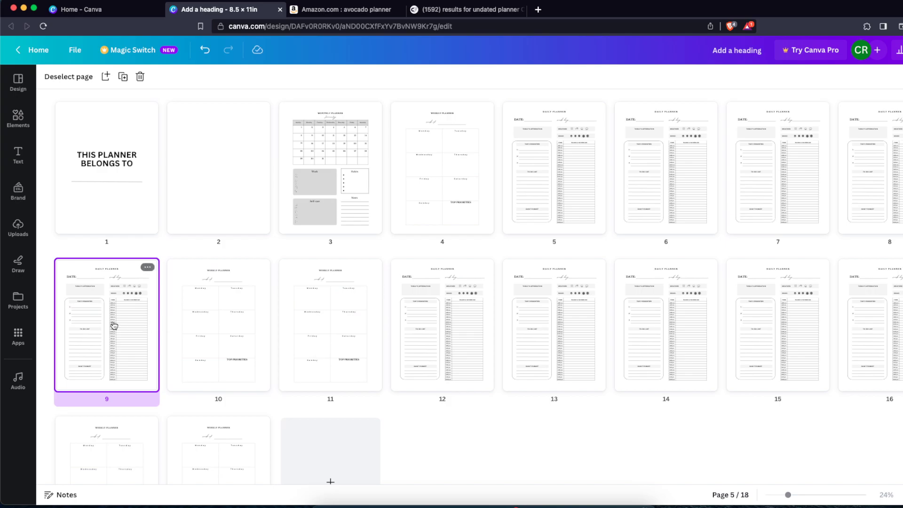
key("super+d")
key("super+d")
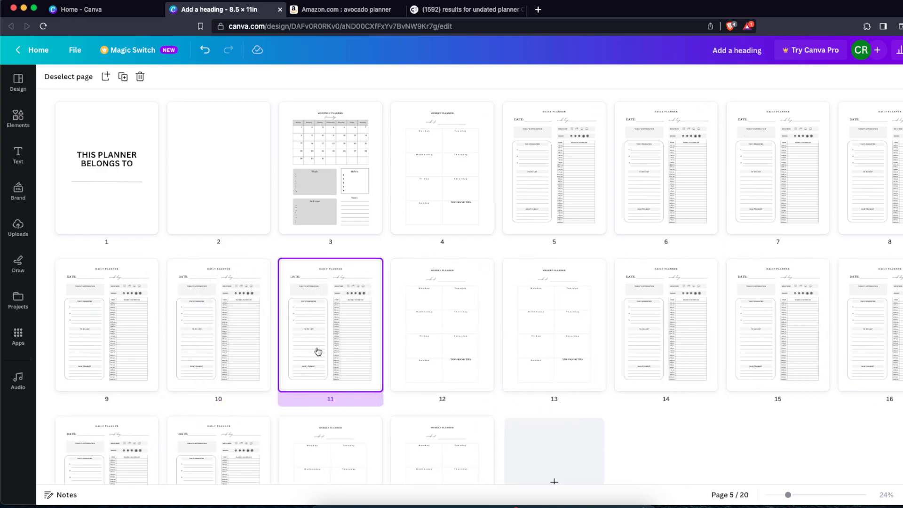
Duplicate the monthly planner page and move the copy to position 12, after the seven daily pages.
scroll(453, 343, "down", 1)
left_click(368, 195)
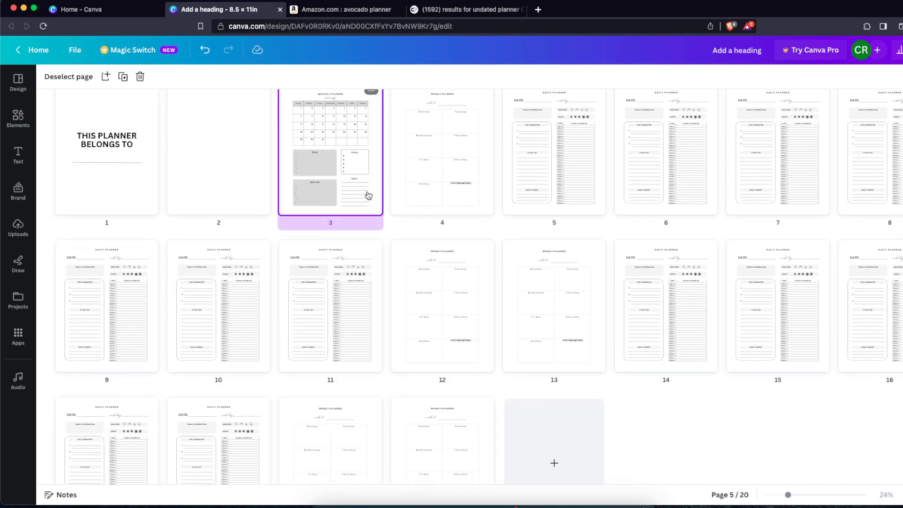
key("super+d")
left_click_drag(442, 179, 582, 337)
Move two daily planner pages to positions 14 and 15, directly after the weekly planner on page 13.
left_click_drag(780, 330, 668, 337)
left_click_drag(749, 335, 720, 339)
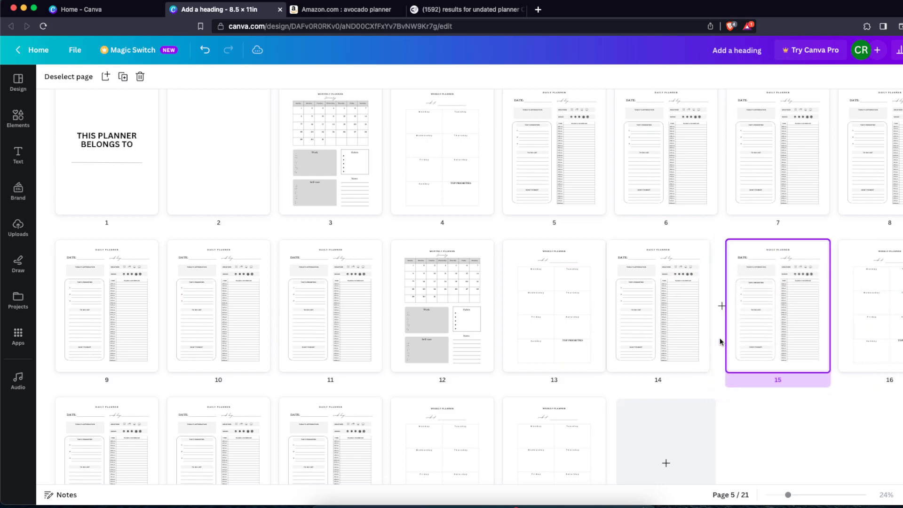
scroll(775, 321, "up", 1)
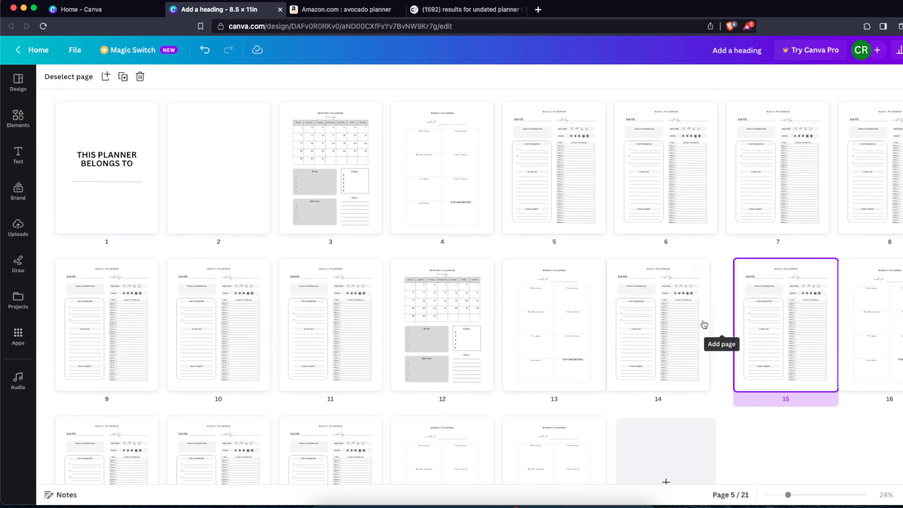
scroll(681, 291, "down", 3)
scroll(389, 358, "up", 3)
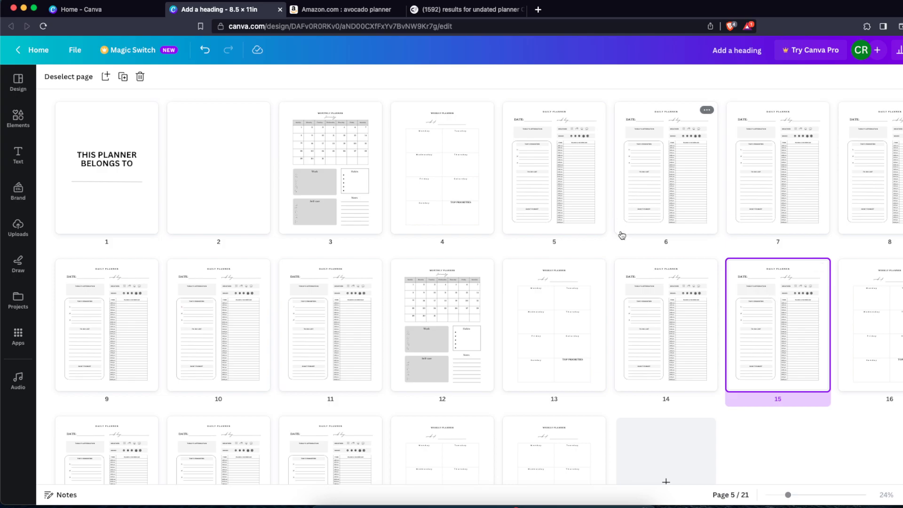
Switch to Amazon, look through the avocado planner results for comparison, and return to the Canva design.
left_click(346, 10)
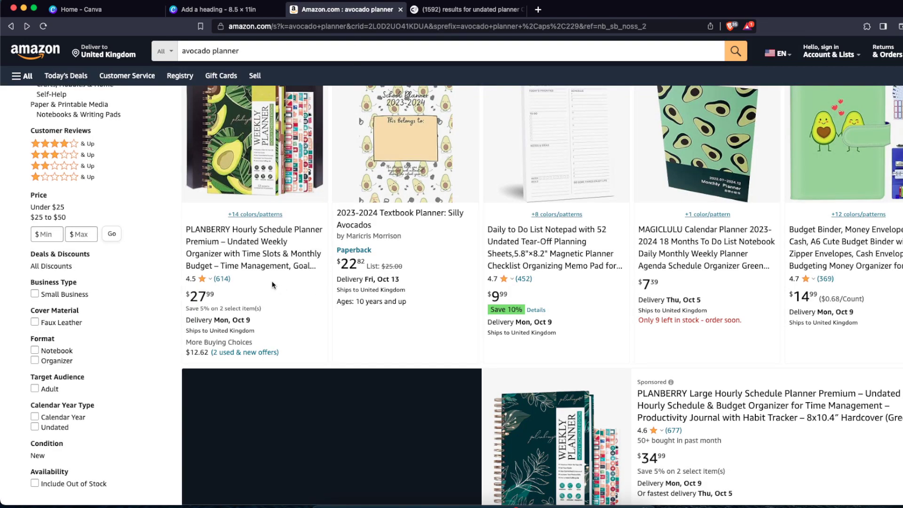
scroll(639, 311, "down", 10)
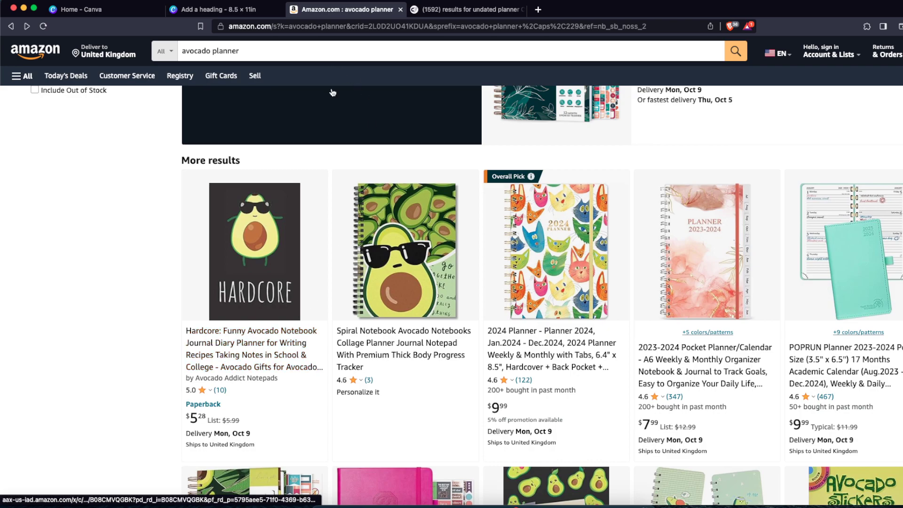
left_click(224, 10)
scroll(706, 268, "down", 2)
scroll(705, 268, "up", 2)
Set the design's download file type to PDF Print and close the download options.
left_click(898, 50)
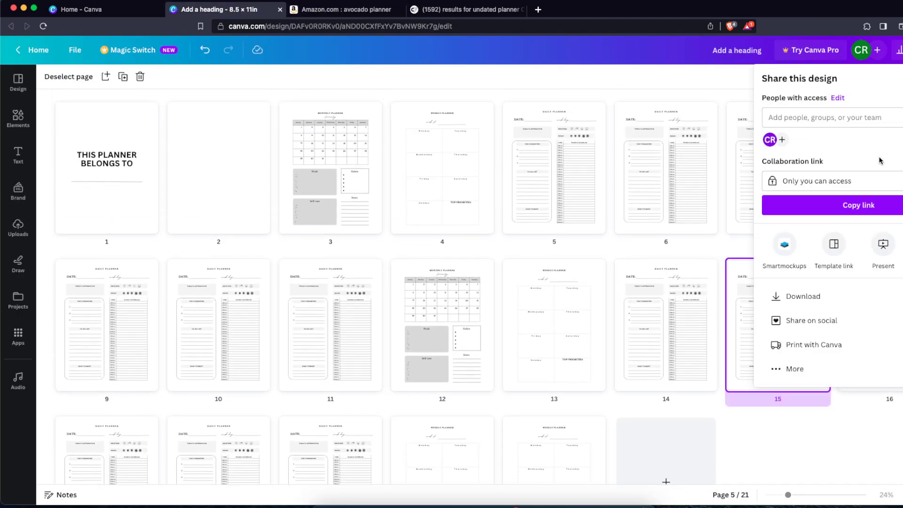
left_click(804, 294)
left_click(807, 123)
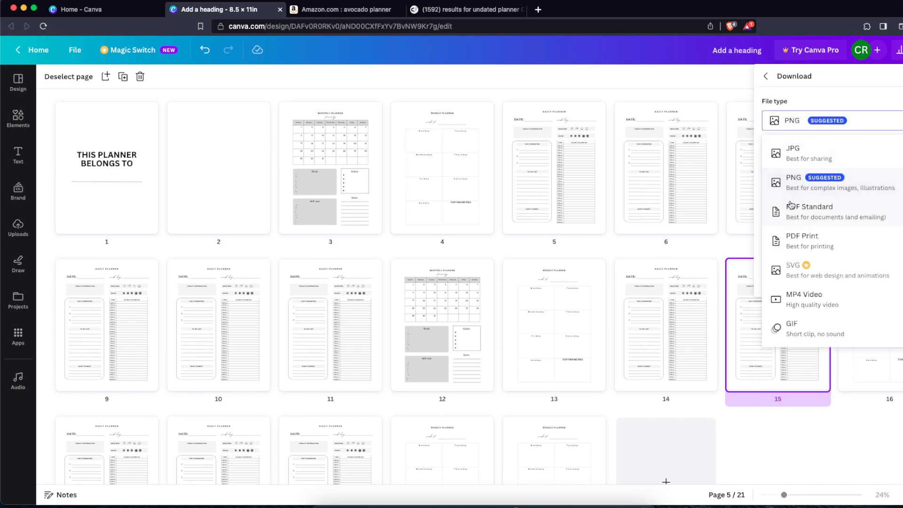
left_click(799, 239)
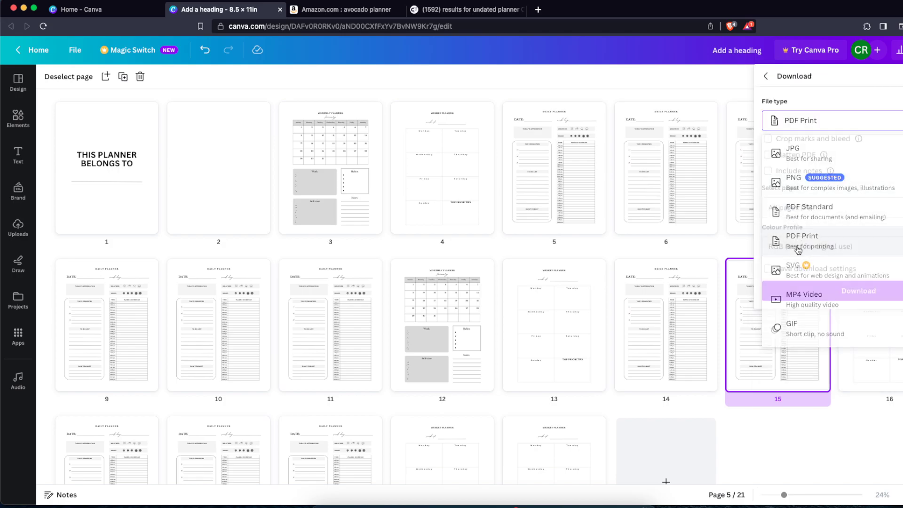
left_click(628, 247)
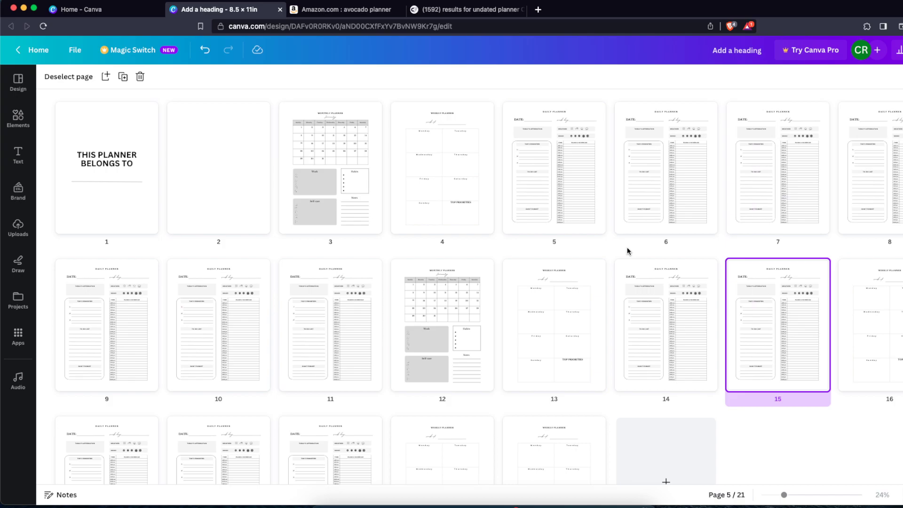